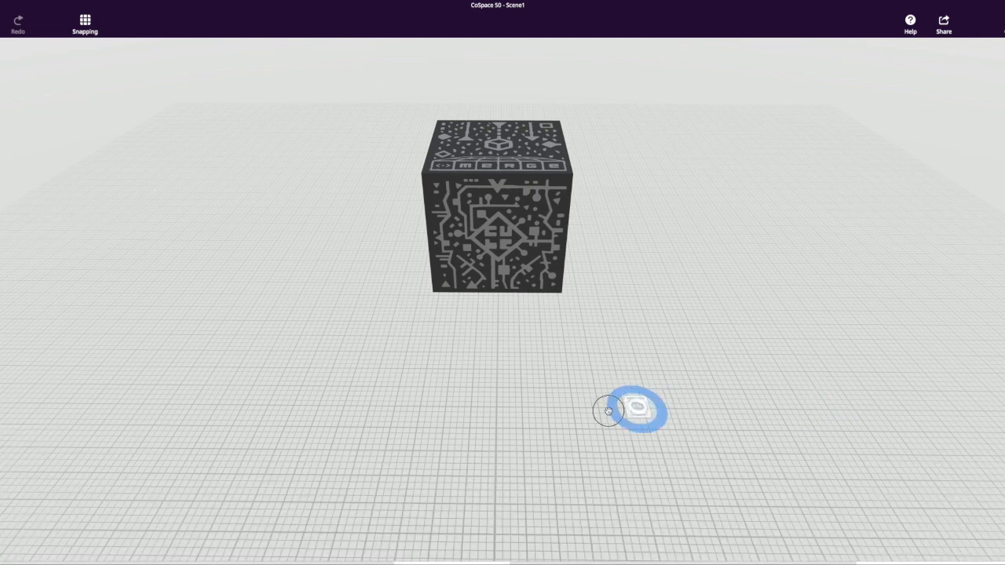
Step: Enlarge the torus to ring width and position it around the top of the Merge cube
left_click_drag(496, 365, 588, 355)
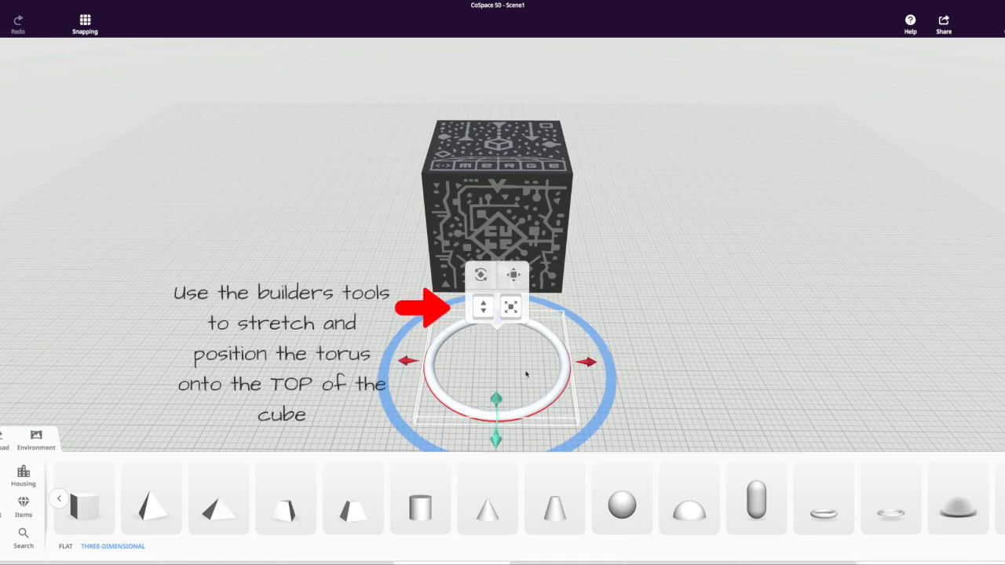
left_click_drag(525, 362, 525, 270)
left_click_drag(482, 215, 487, 184)
left_click_drag(492, 82, 490, 39)
left_click(514, 19)
left_click_drag(496, 126, 495, 151)
left_click_drag(497, 105, 497, 104)
Step: Change the torus material colour to bright red at 100 % opacity
right_click(494, 164)
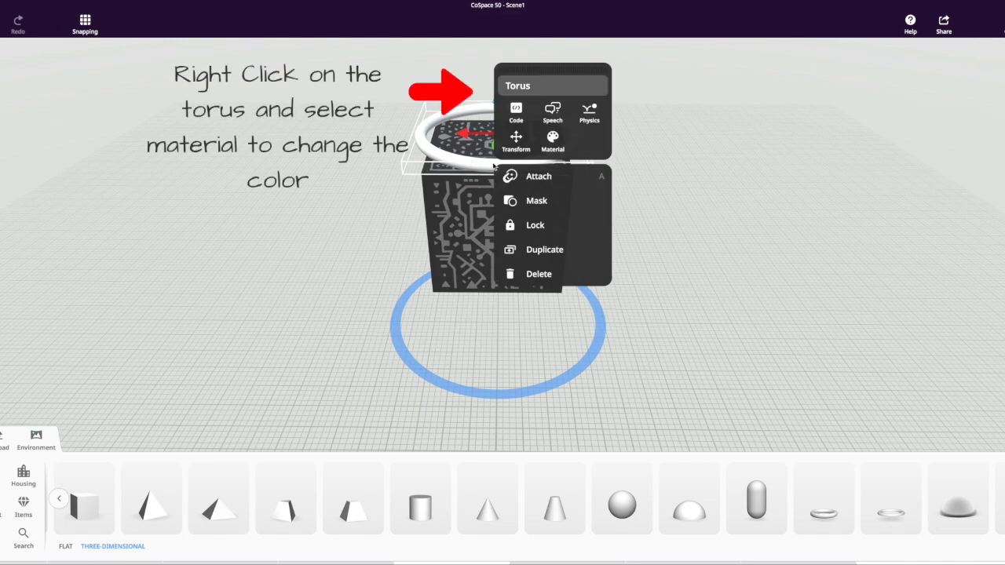
left_click(553, 141)
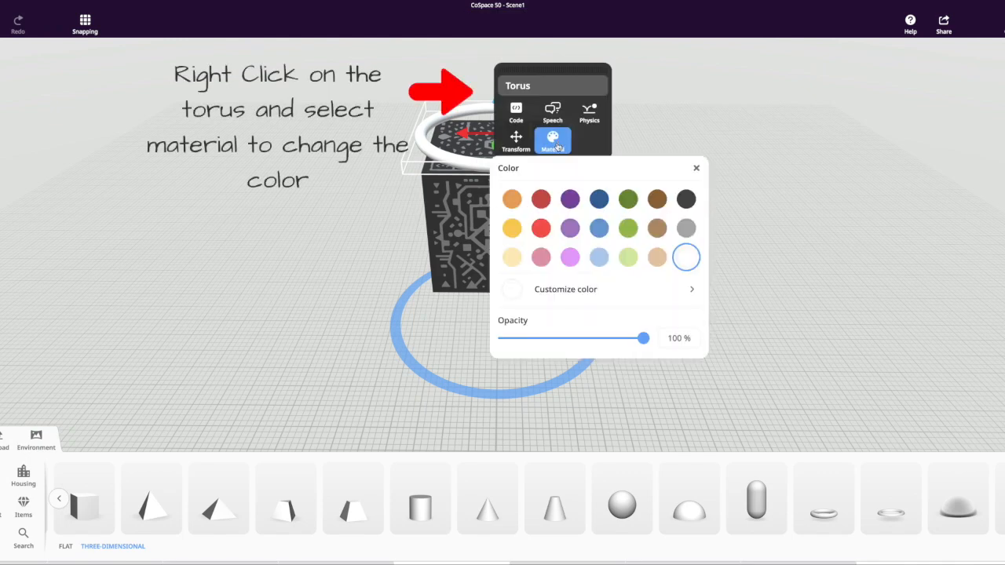
left_click(547, 228)
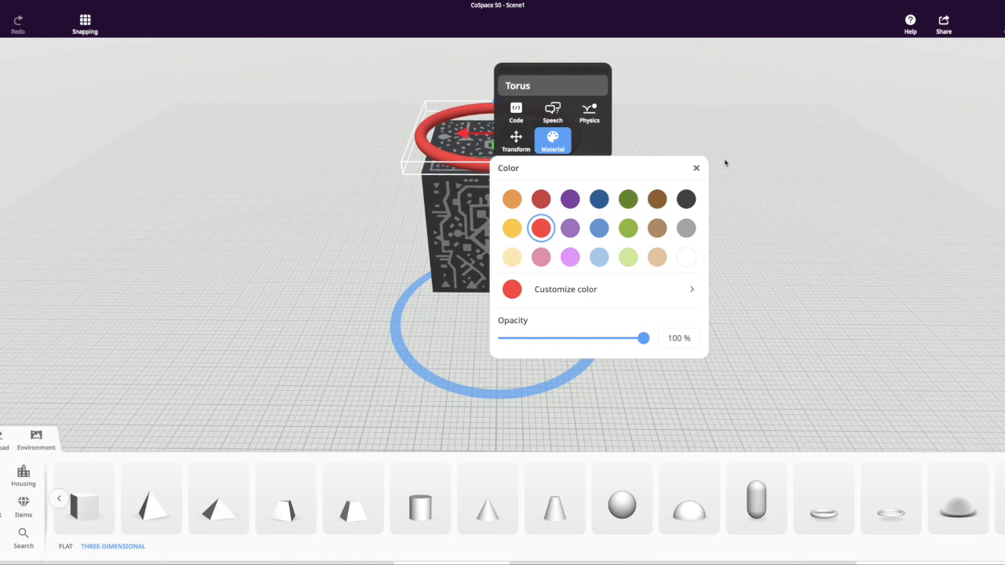
left_click(724, 163)
Step: Duplicate the red torus and align the copy directly beneath the original ring
left_click(536, 167)
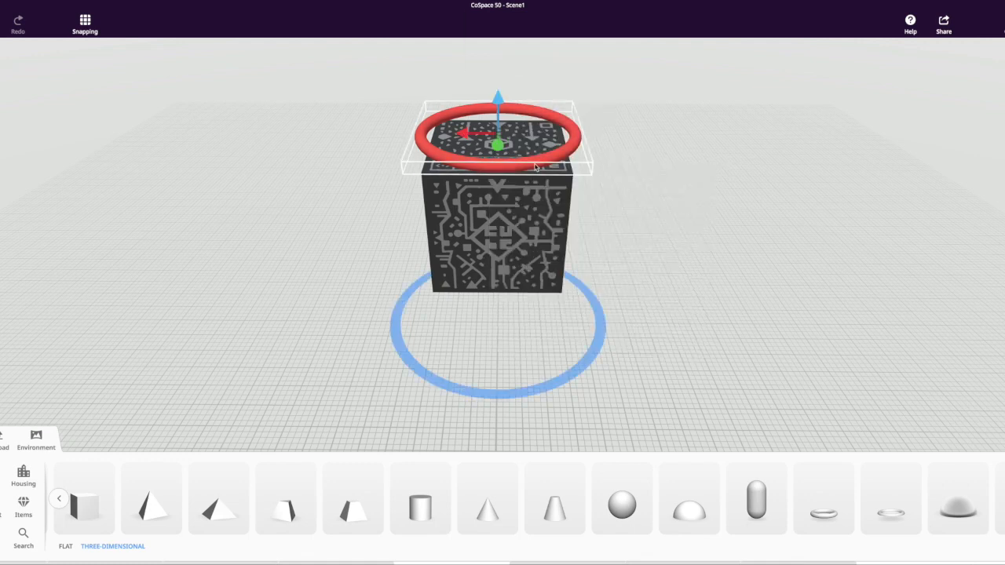
right_click(536, 167)
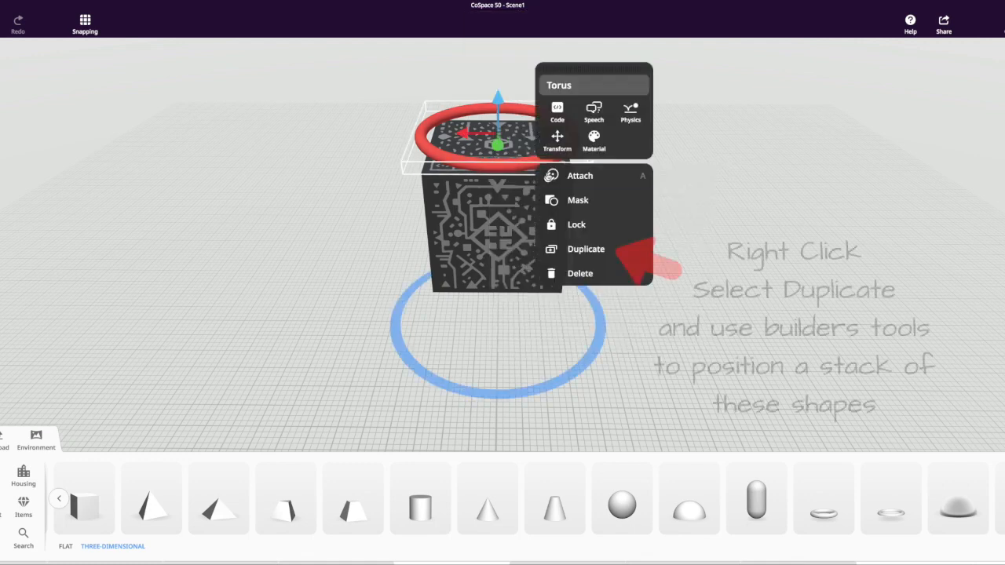
left_click(584, 250)
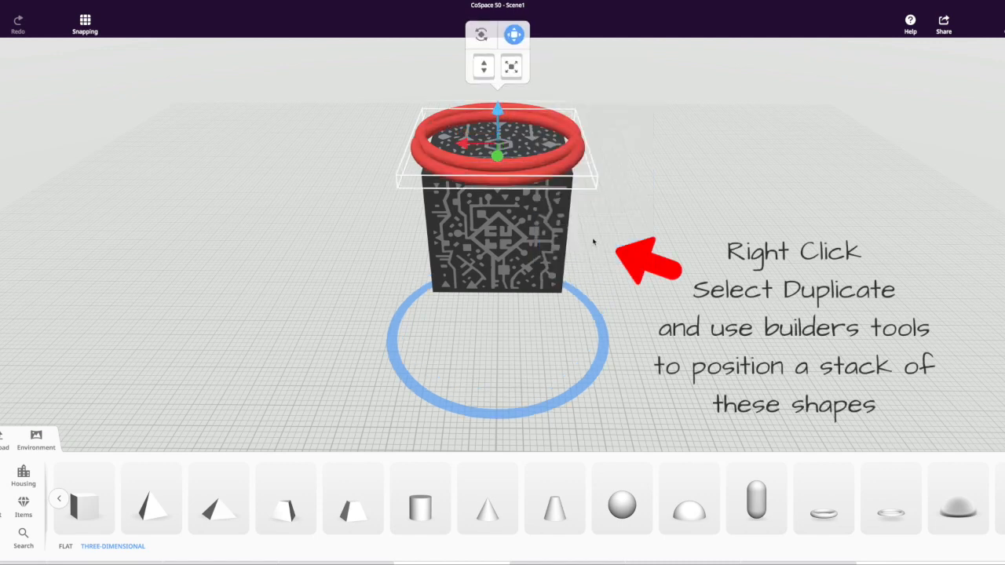
left_click_drag(499, 154, 497, 144)
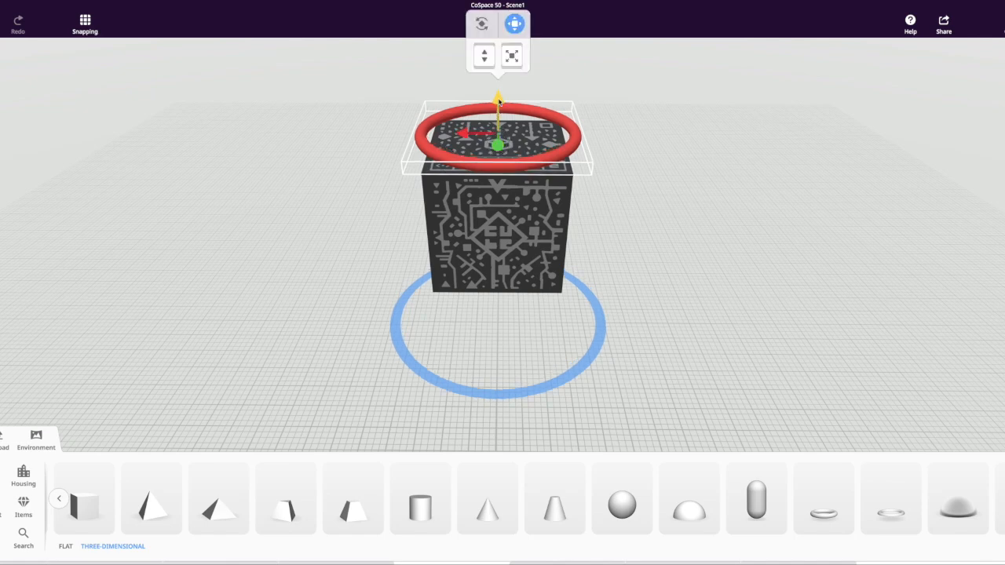
left_click_drag(498, 104, 500, 110)
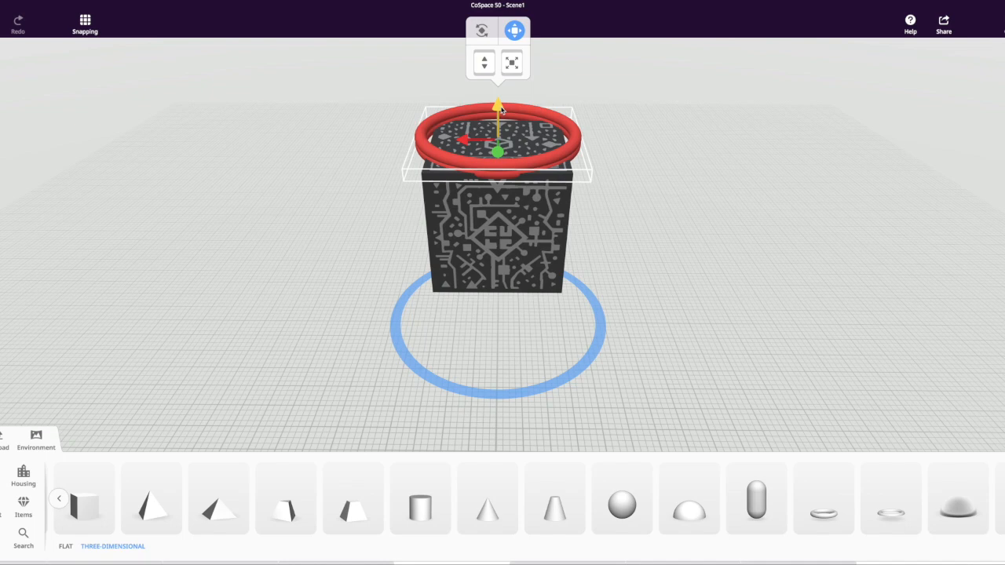
Step: Duplicate the ring again and lower the new copy to extend the stack to four rings
right_click(492, 180)
left_click(543, 262)
left_click_drag(504, 190, 506, 178)
left_click_drag(498, 110, 499, 117)
Step: Select all four stacked red rings and combine them into one group
left_click_drag(649, 210, 528, 167)
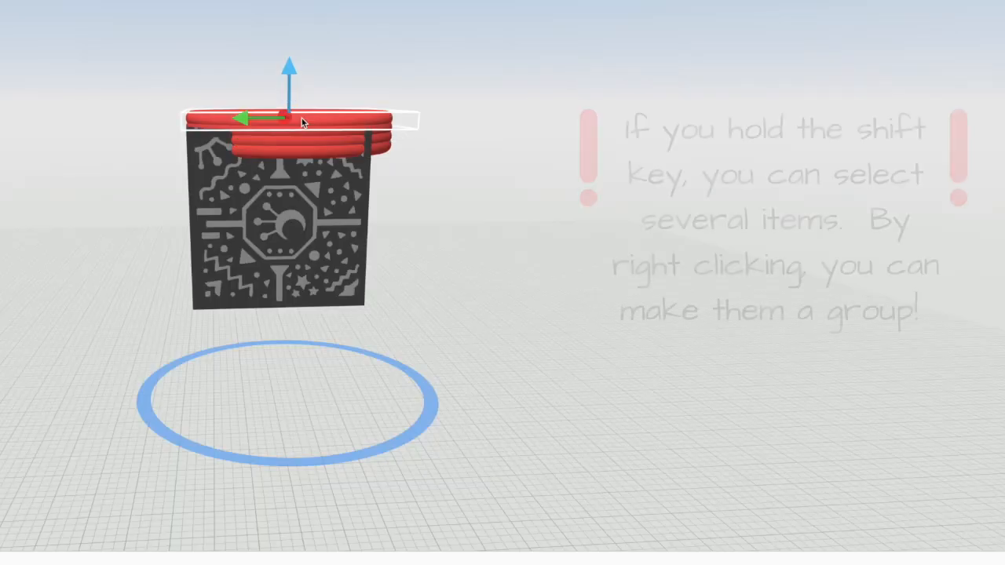
left_click(314, 130, "shift")
left_click(312, 139, "shift")
left_click(313, 155, "shift")
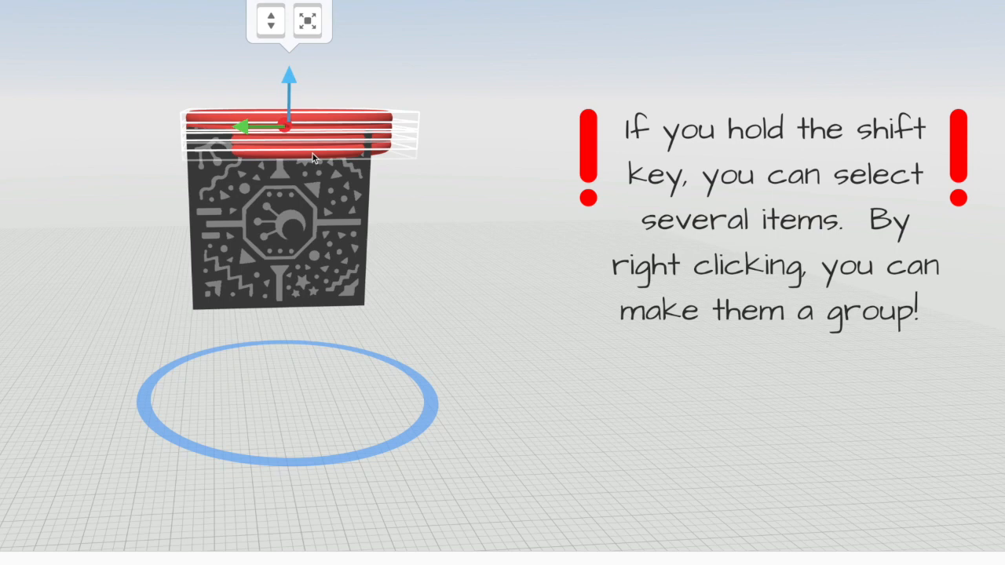
right_click(312, 157)
left_click(333, 168)
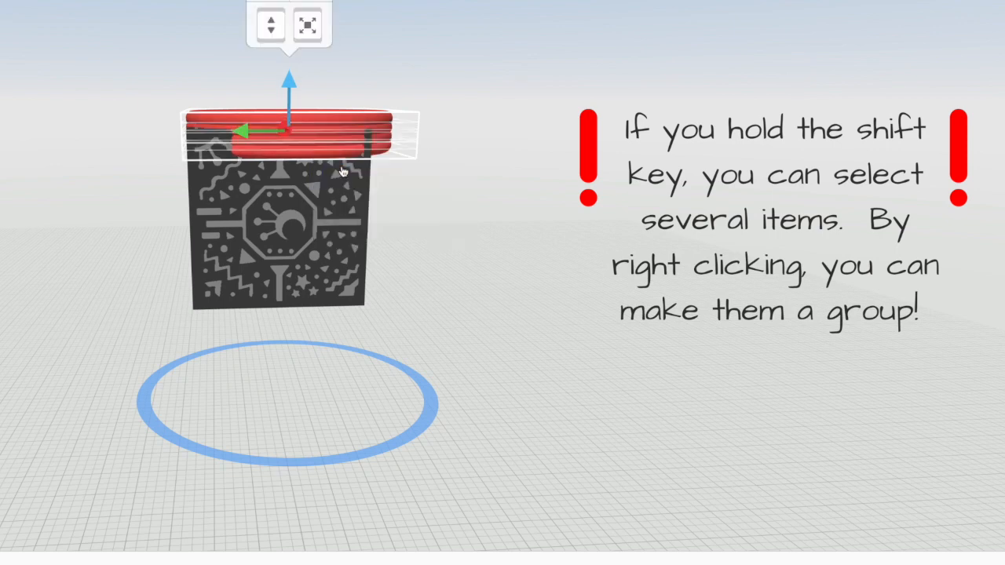
Step: Duplicate the ring group and stack the copy directly beneath the first group
right_click(321, 154)
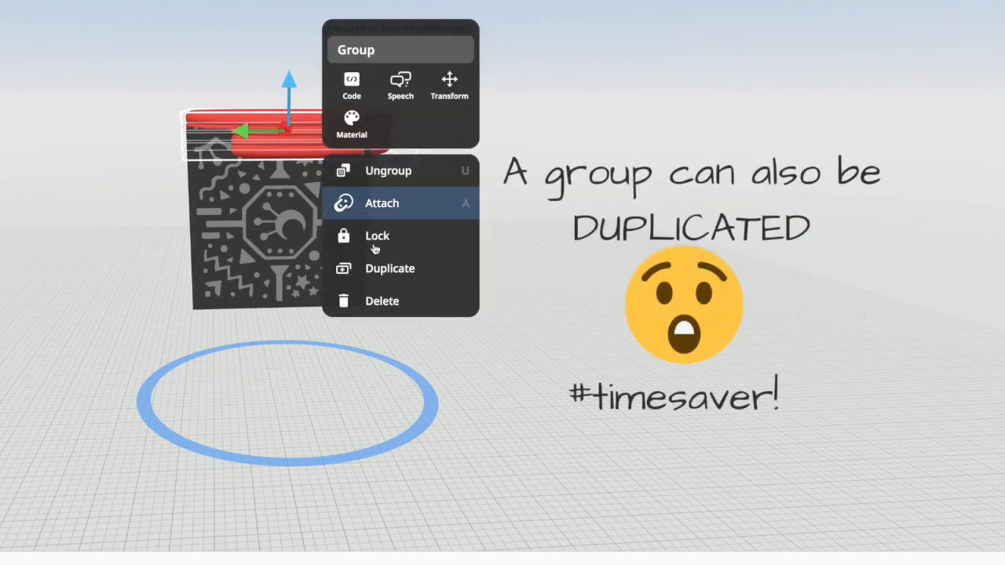
left_click(385, 269)
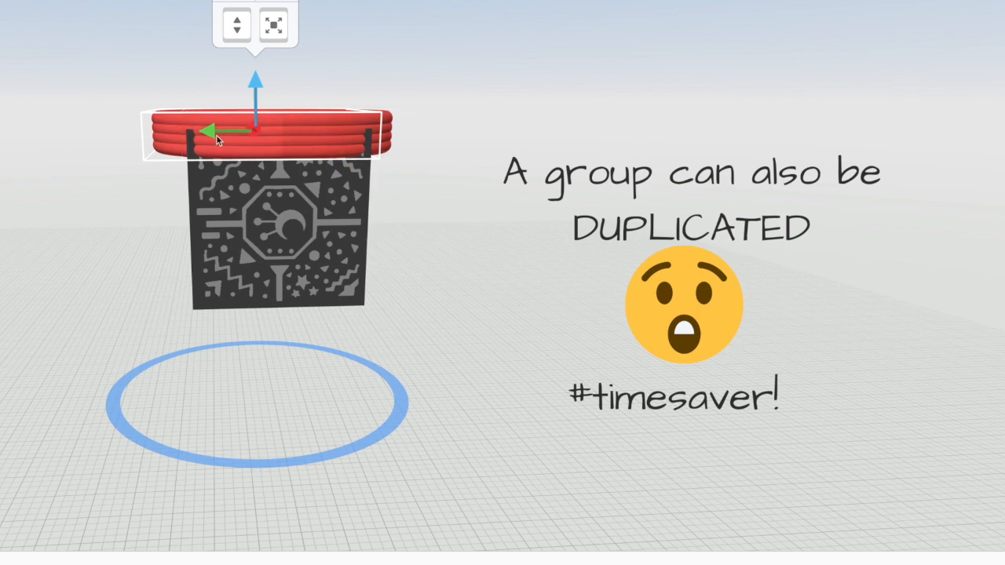
left_click_drag(212, 134, 243, 125)
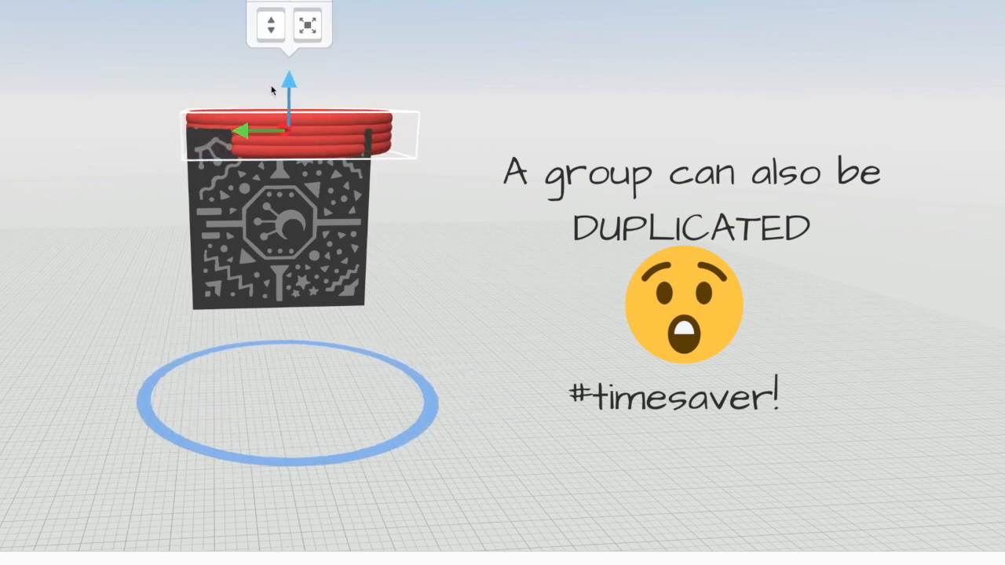
left_click_drag(288, 80, 289, 119)
left_click_drag(106, 222, 114, 195)
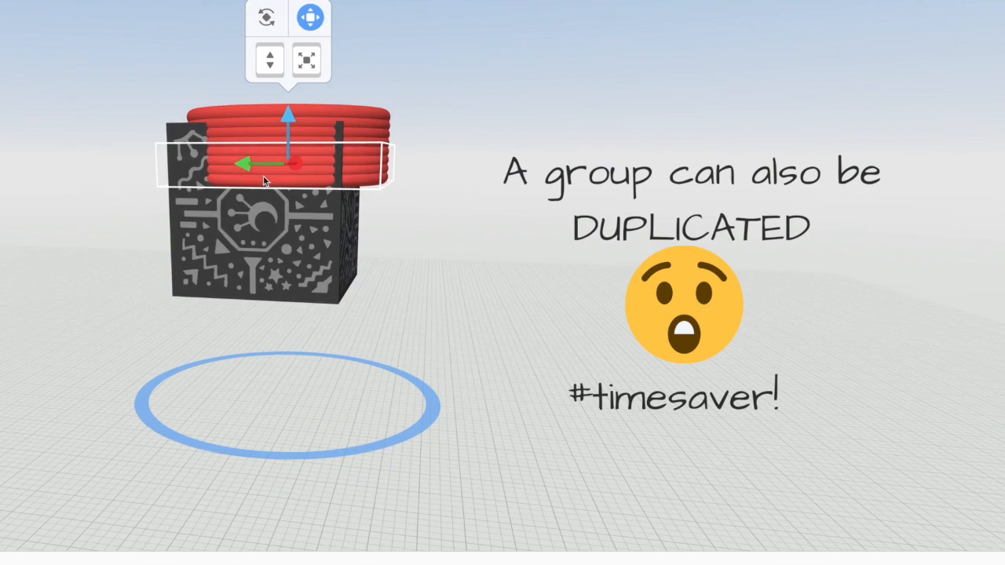
Step: Duplicate the second ring group and stack the copy beneath it as the third group
right_click(288, 183)
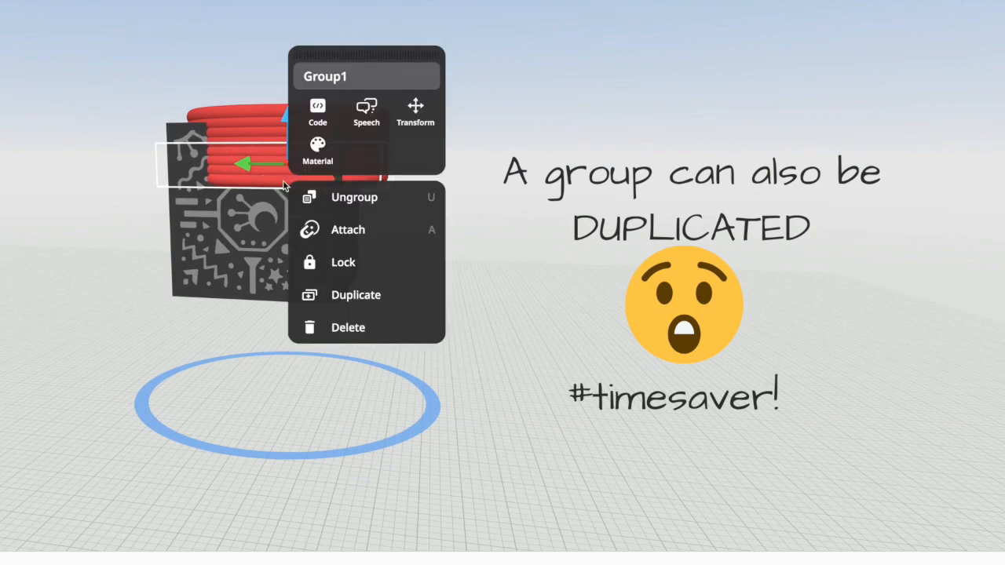
left_click(359, 293)
mouse_move(235, 205)
left_mouse_down()
mouse_move(335, 213)
mouse_move(253, 210)
left_mouse_up()
left_click_drag(215, 165, 238, 164)
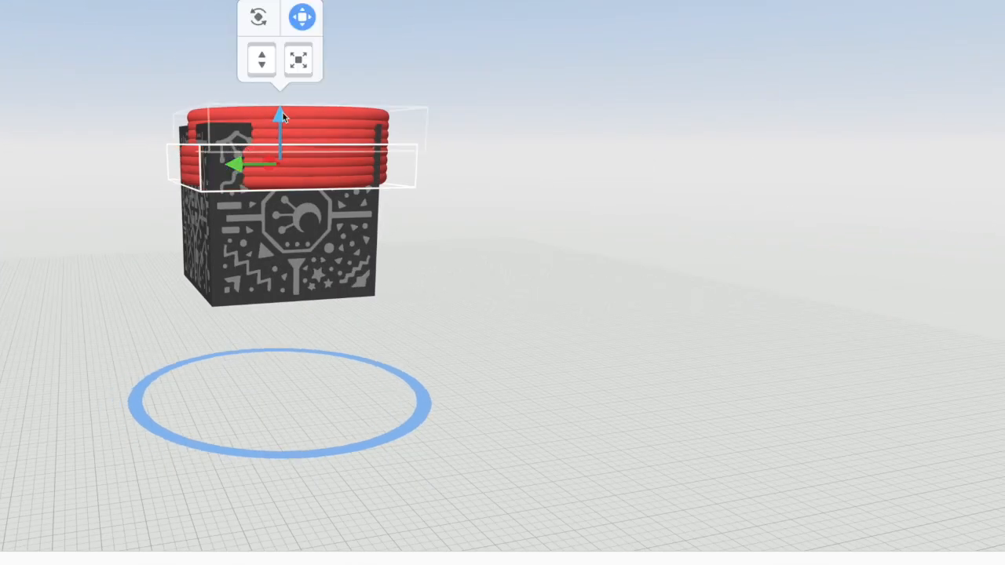
left_click_drag(282, 115, 289, 147)
Step: Duplicate the third ring group, align the copy and lower it into place as the fourth group
left_click(294, 200)
right_click(294, 199)
left_click(357, 310)
left_click_drag(213, 197, 250, 198)
left_click_drag(296, 153, 295, 186)
Step: Duplicate the fourth ring group and lower the copy as the fifth group, near the cube's base
mouse_move(399, 221)
left_mouse_down()
mouse_move(448, 228)
mouse_move(402, 233)
left_mouse_up()
left_click_drag(251, 231, 245, 222)
right_click(286, 229)
left_click(371, 353)
left_click_drag(287, 192, 288, 229)
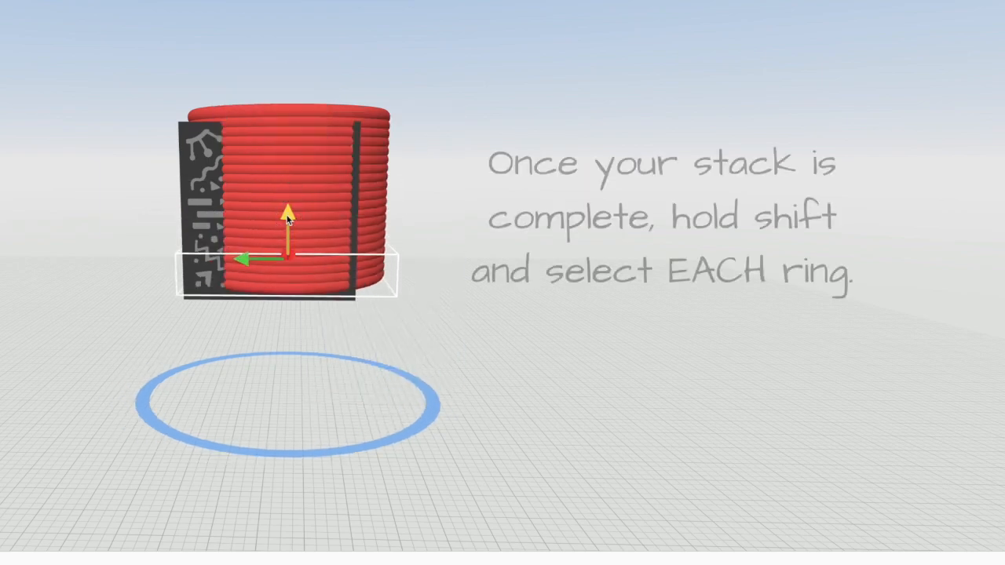
Step: Select all five ring groups around the cube and combine them into a single group
left_click(540, 266)
left_click(332, 276)
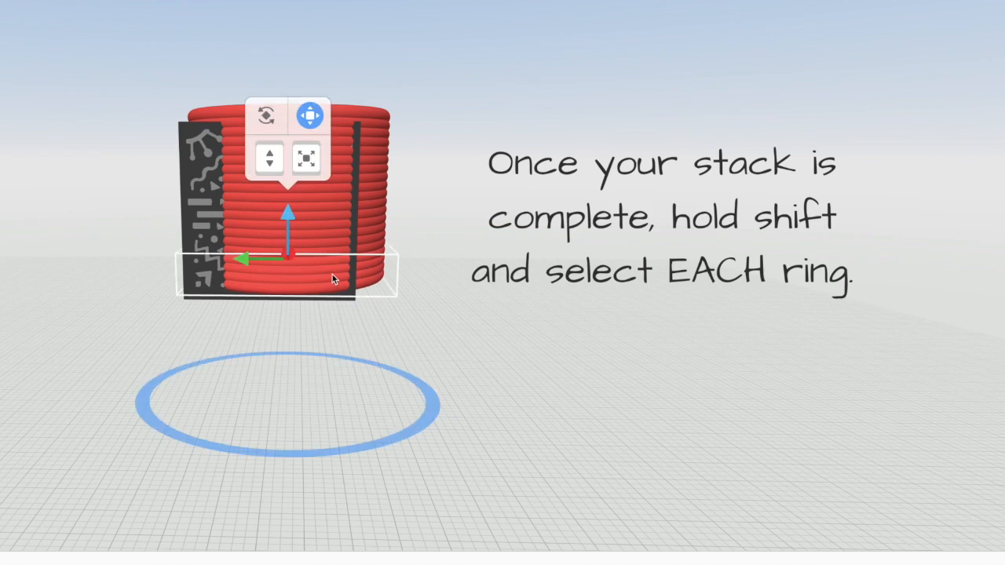
left_click(322, 239, "shift")
left_click(323, 198, "shift")
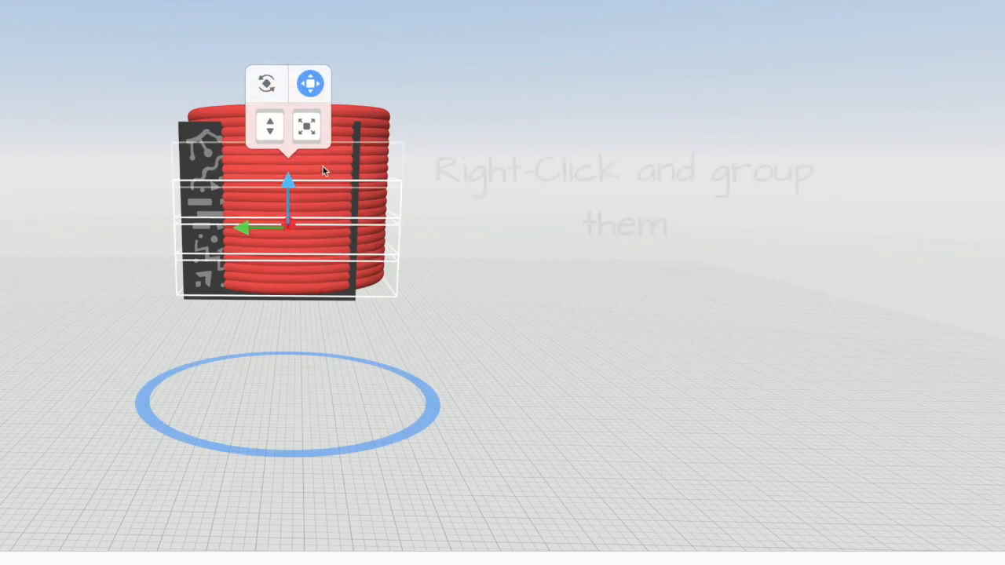
left_click(322, 166, "shift")
left_click(333, 134, "shift")
right_click(335, 132)
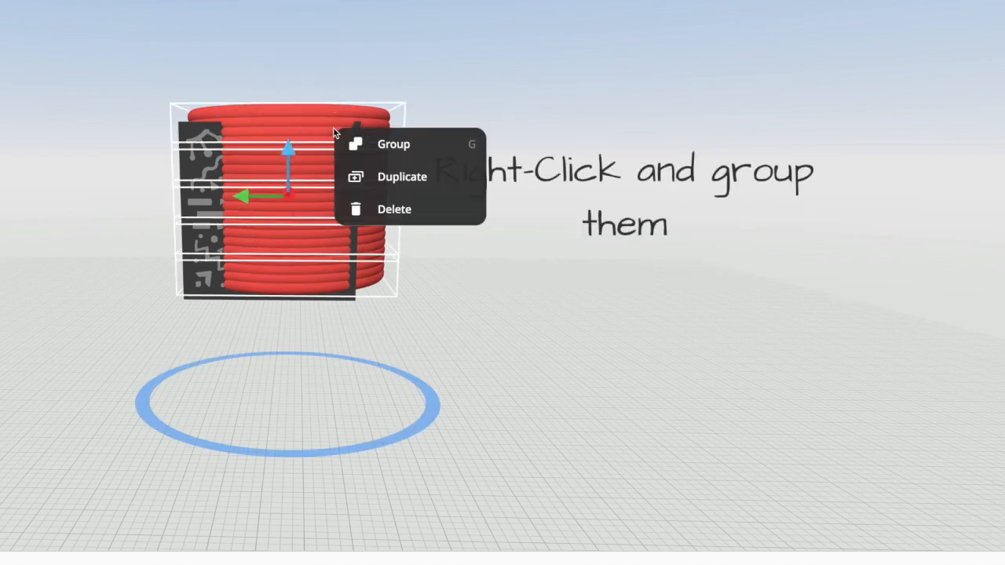
left_click(377, 143)
Step: Centre the grouped ring stack on the cube and enlarge it until it encloses all of the cube's sides
left_click_drag(312, 69, 296, 81)
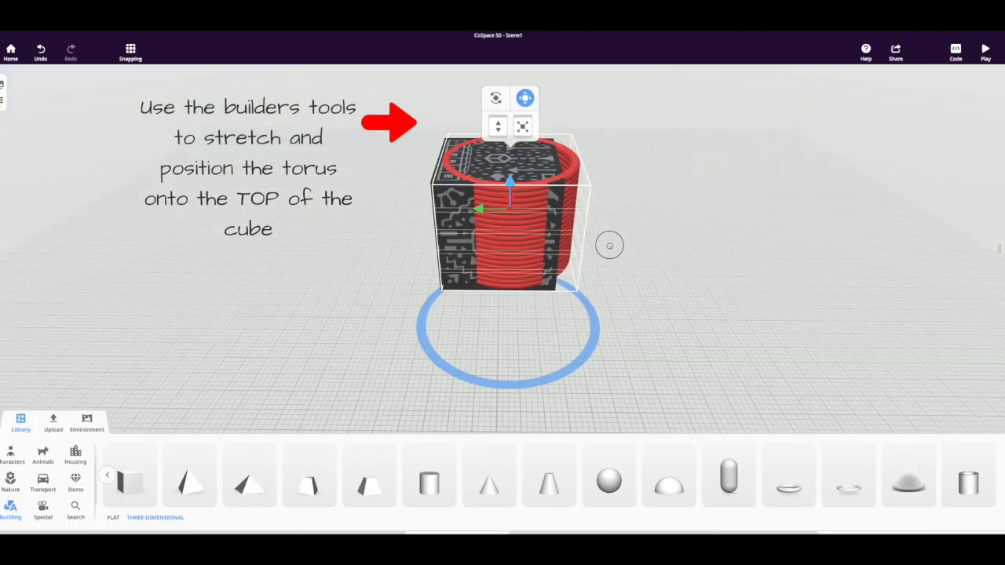
left_click_drag(609, 246, 608, 261)
left_click_drag(482, 233, 470, 233)
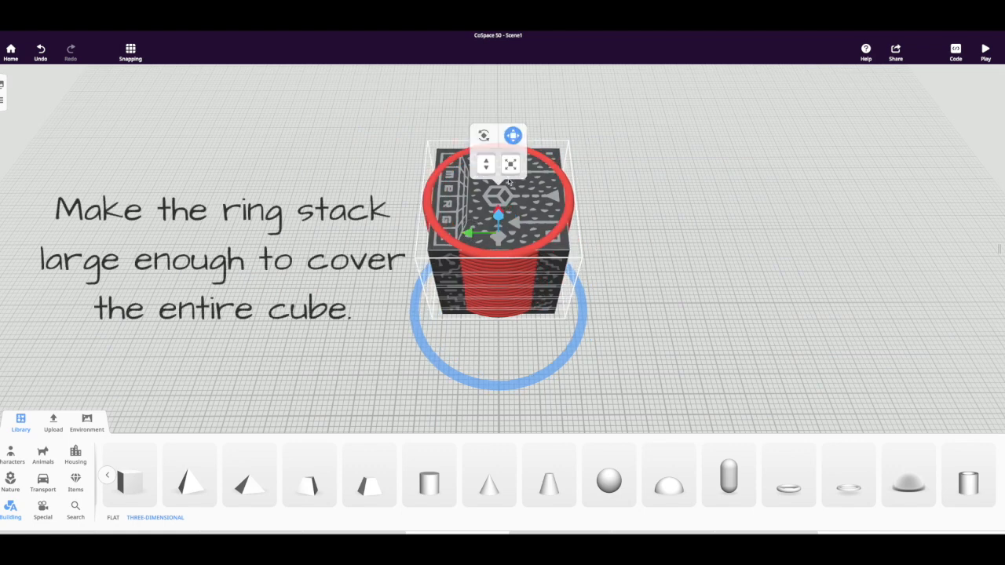
left_click_drag(511, 168, 488, 142)
left_click_drag(564, 215, 600, 196)
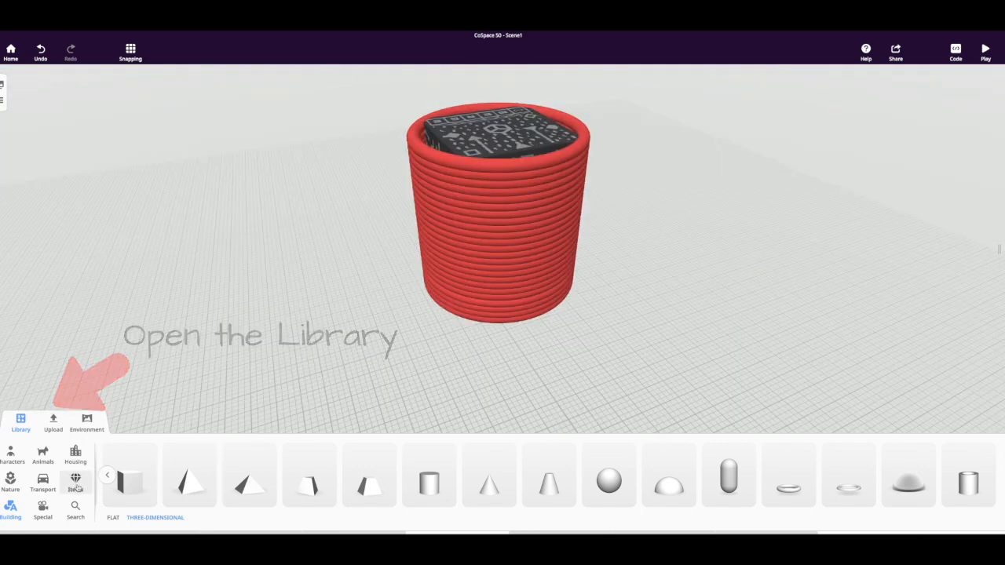
Step: Add the round red ornament from the Items decorations to the scene and enlarge it to fit the ring stack
left_click(75, 482)
left_click(145, 519)
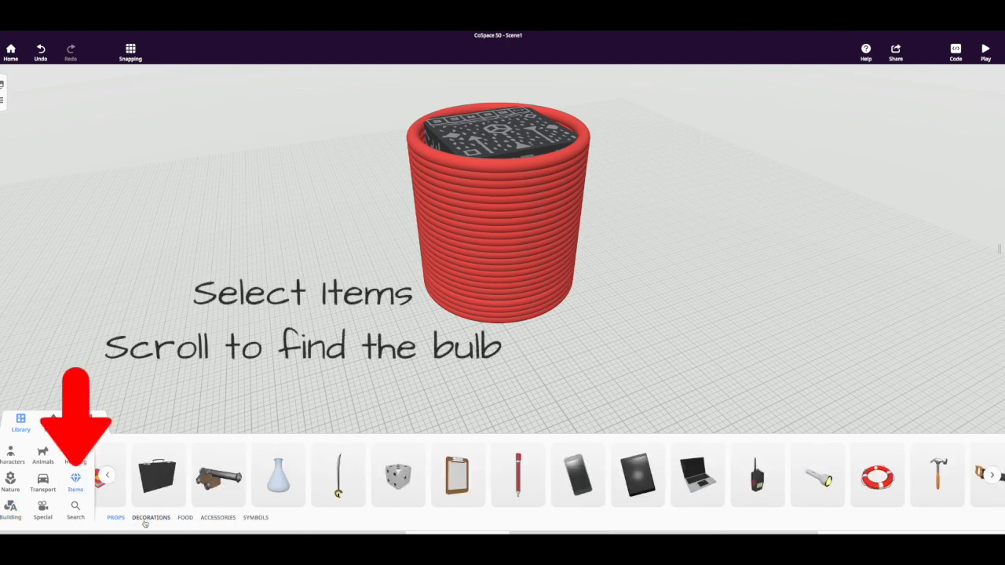
left_click_drag(237, 479, 308, 385)
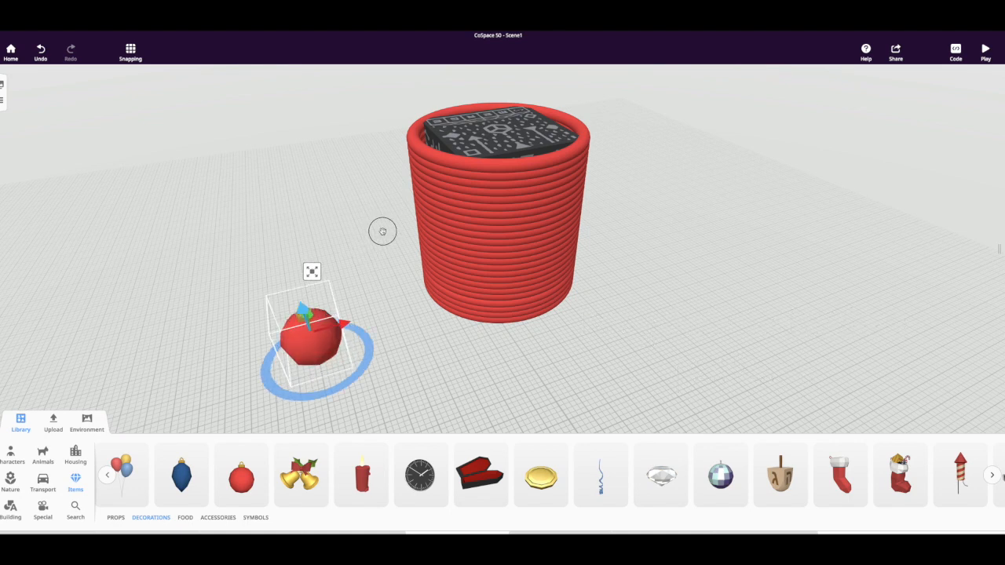
left_click_drag(312, 273, 526, 144)
left_click_drag(512, 78, 542, 38)
Step: Adjust the ornament's position so it sits centred in the ring stack with its gold hanger above the top
left_click_drag(499, 114, 499, 111)
left_click_drag(367, 205, 434, 216)
left_click_drag(462, 155, 469, 156)
left_click_drag(623, 239, 547, 233)
left_click_drag(692, 233, 695, 312)
left_click_drag(535, 233, 529, 234)
left_click_drag(653, 255, 654, 177)
left_click(654, 176)
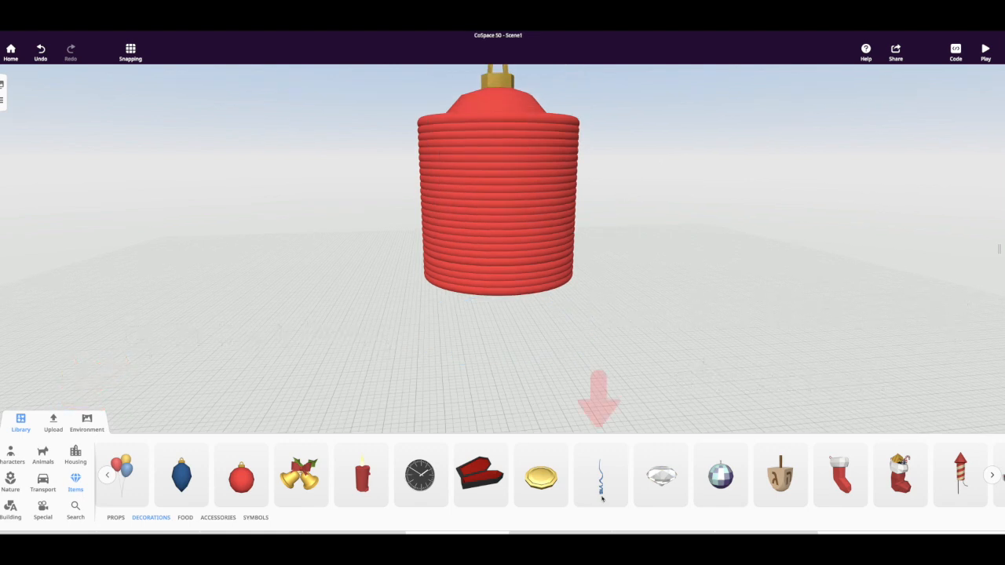
Step: Add a curly streamer from the decorations, enlarge it and position it beneath the lantern
left_click_drag(445, 368, 442, 321)
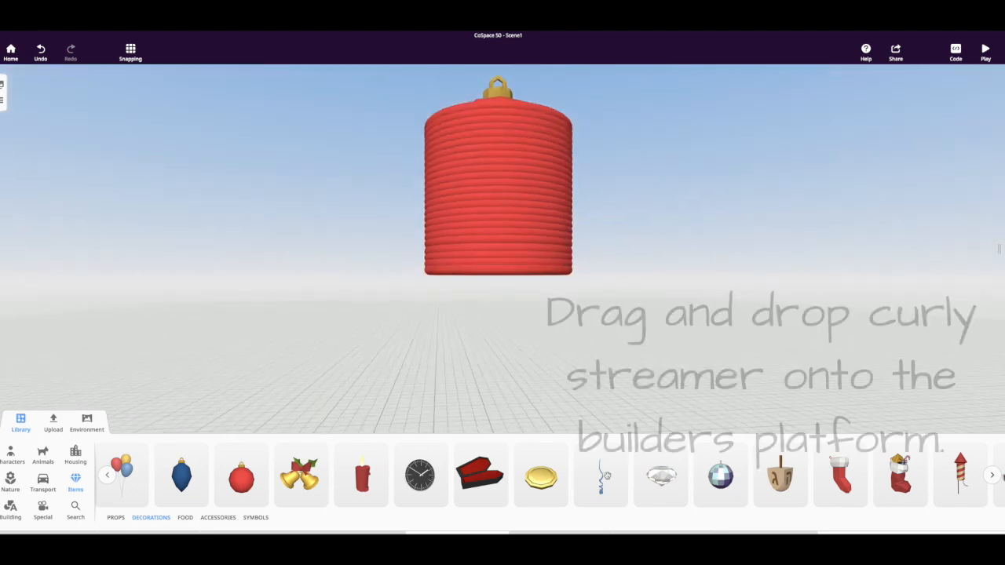
left_click_drag(525, 379, 491, 351)
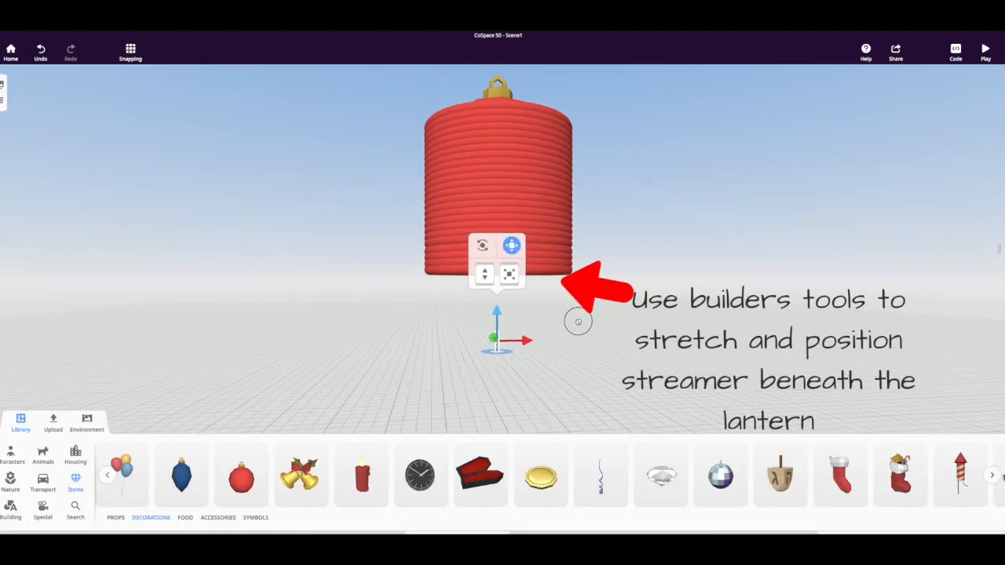
left_click_drag(578, 322, 582, 313)
left_click_drag(541, 273, 592, 199)
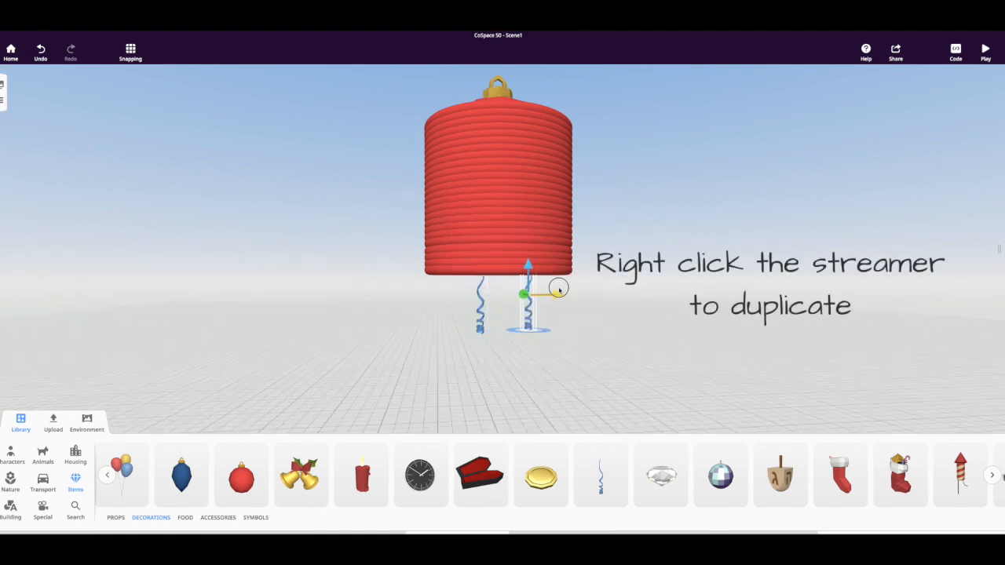
Step: Arrange the duplicated streamer beside the first and duplicate it once more beneath the lantern
left_click_drag(559, 289, 515, 297)
right_click(532, 320)
left_click(554, 372)
left_click_drag(414, 380, 506, 347)
left_click(458, 382)
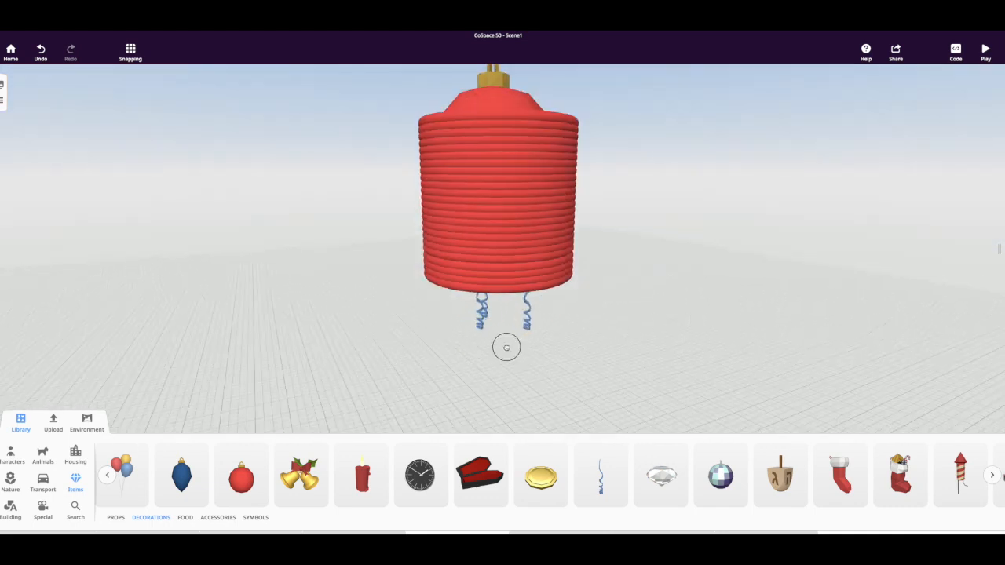
Step: Set the animation of two of the curly streamers beneath the lantern to Swaying
right_click(526, 314)
left_click(570, 308)
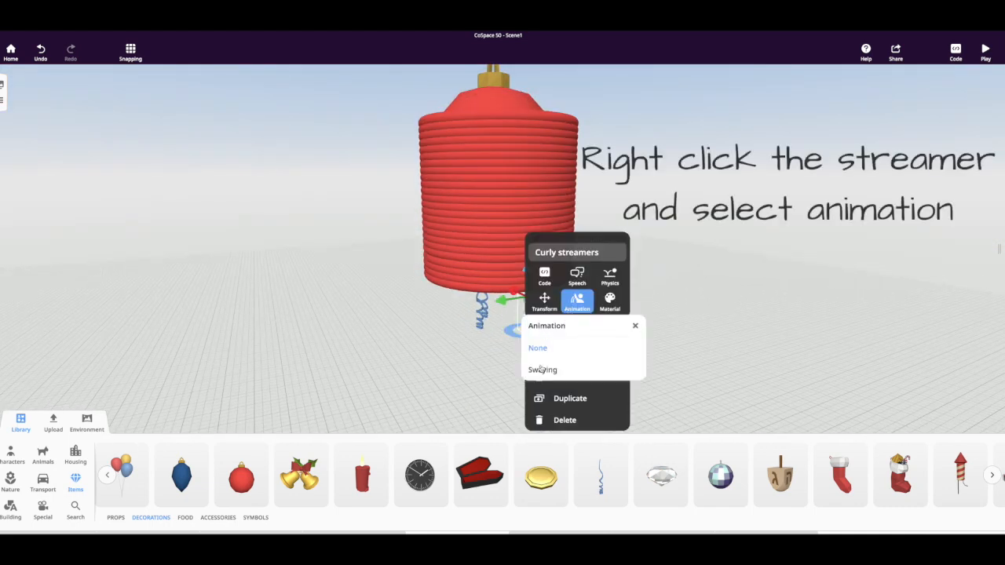
left_click(481, 319)
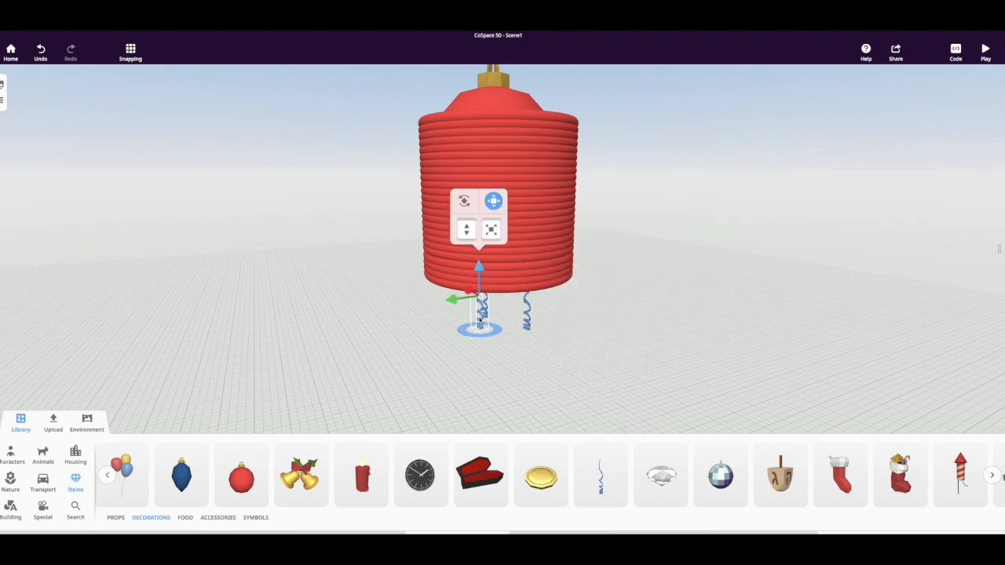
right_click(480, 320)
left_click(532, 293)
left_click(498, 361)
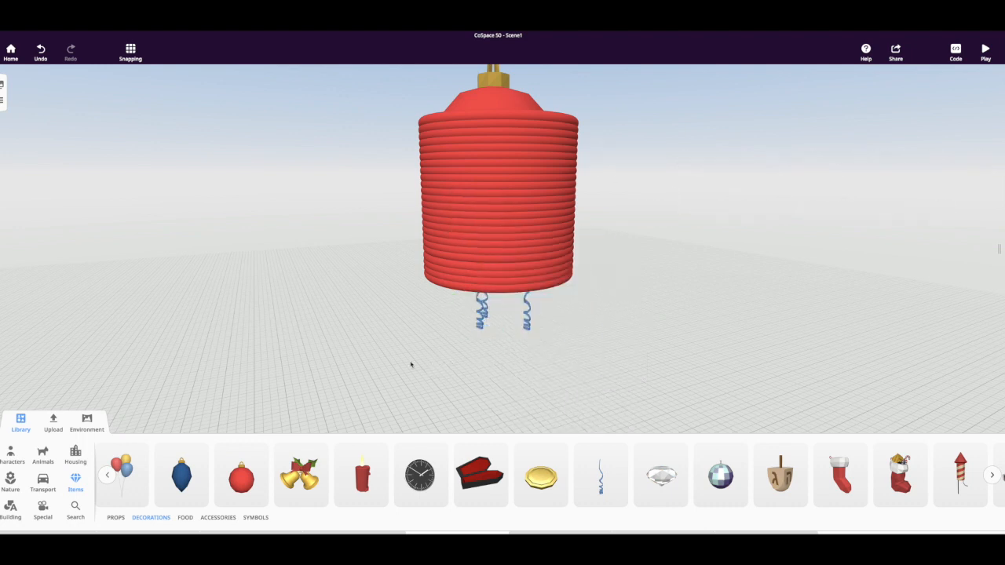
Step: Set the animation of the remaining curly streamer beneath the lantern to Swaying
right_click(478, 326)
left_click(520, 297)
left_click(487, 370)
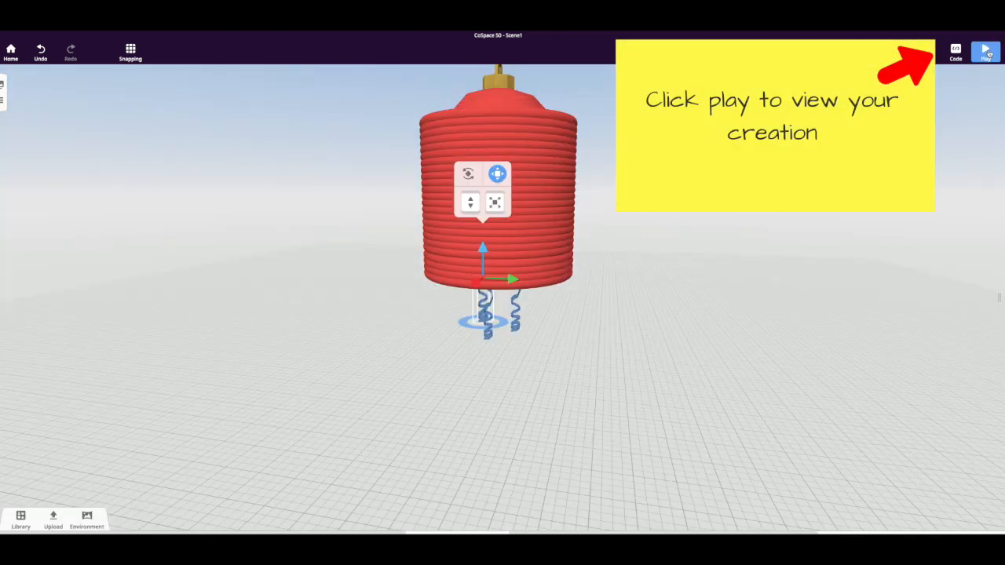
Step: Play the scene to view the lantern with its swaying streamers from another angle, and return to the editor
left_click(986, 51)
left_click_drag(651, 280, 699, 274)
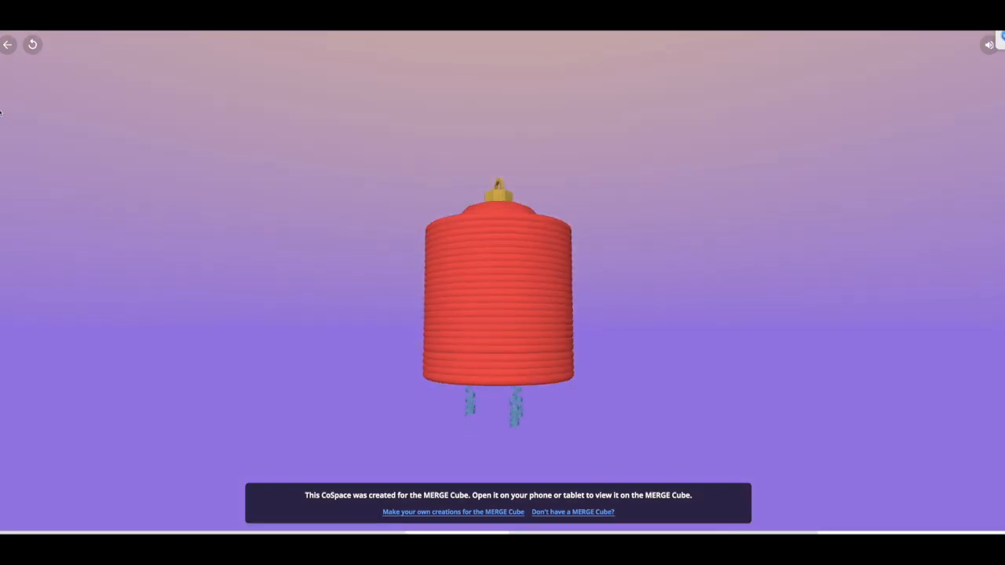
left_click(8, 44)
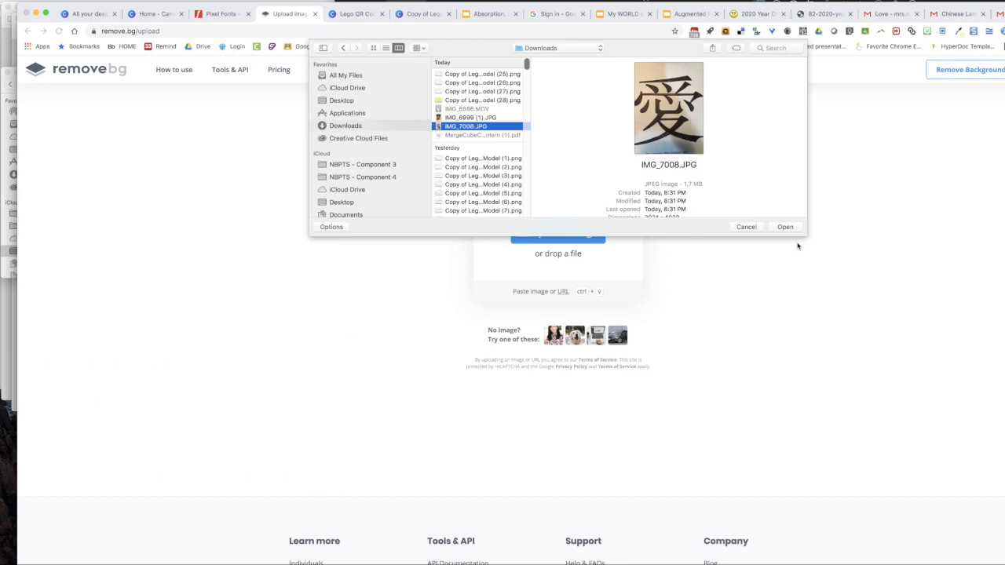
Step: In remove.bg, upload IMG_7008.JPG to remove its background and download the resulting image
left_click(785, 227)
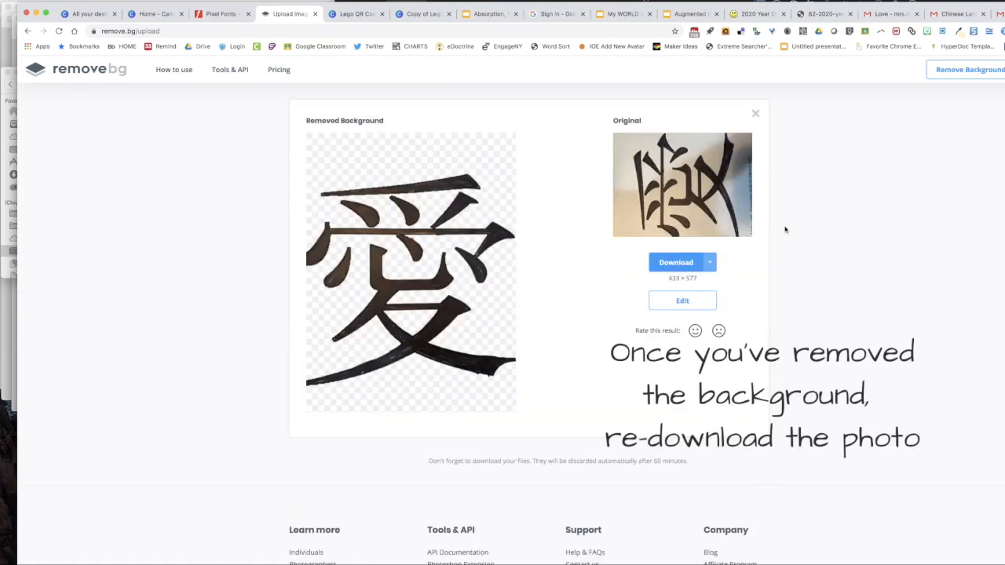
left_click(672, 264)
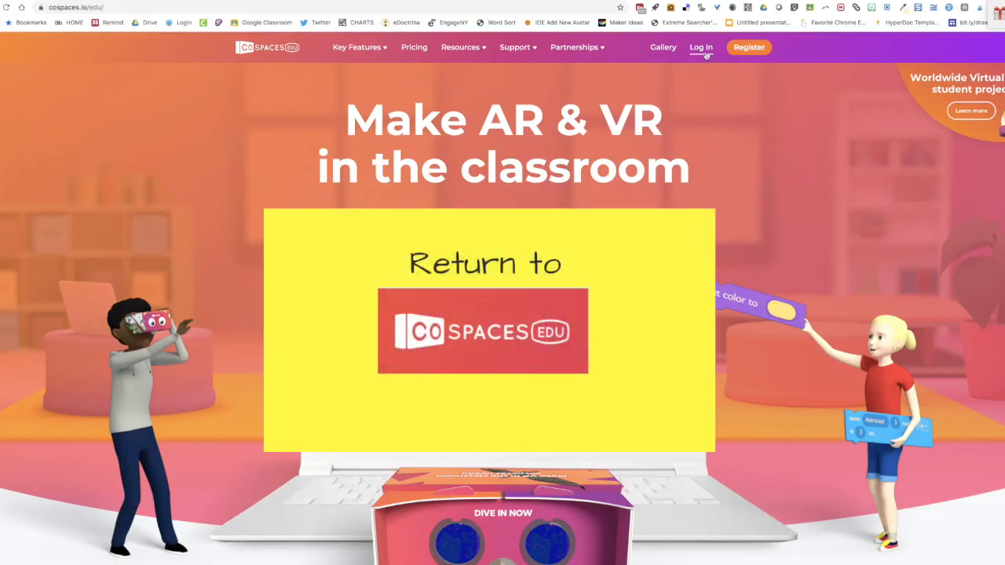
Step: Switch back to CoSpaces Edu by logging in, and open CoSpace 50 with the lantern
left_click(704, 51)
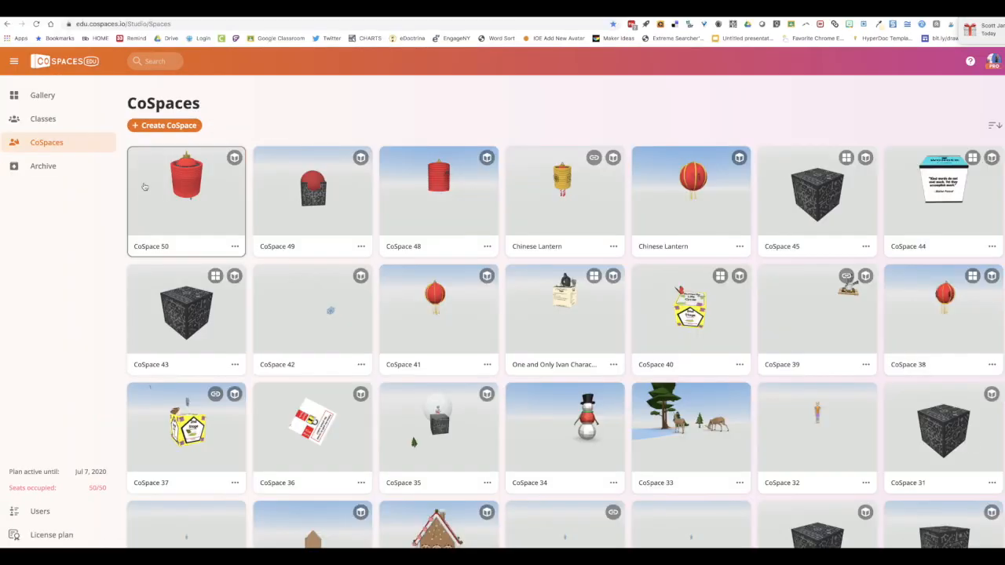
left_click(144, 187)
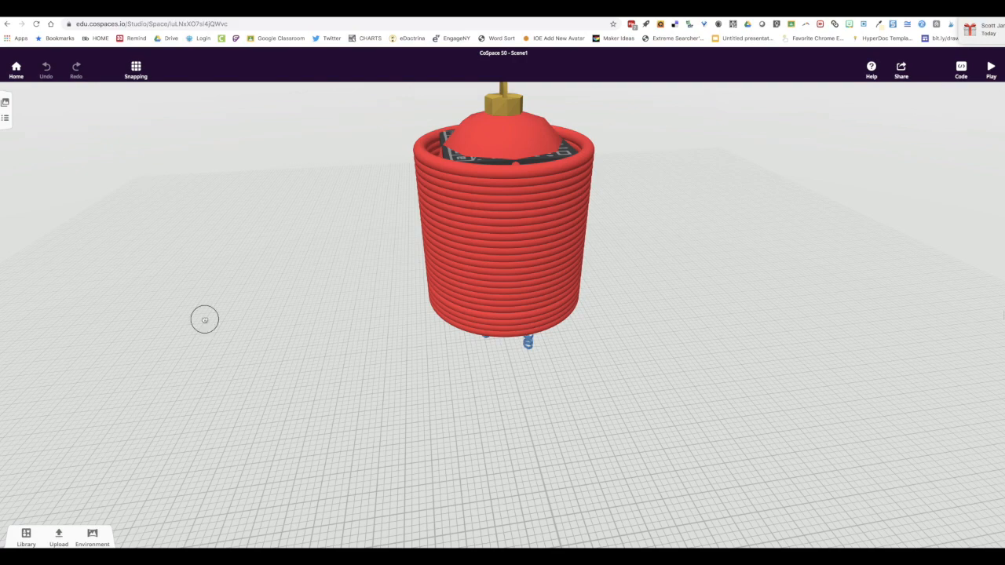
left_click_drag(204, 319, 269, 271)
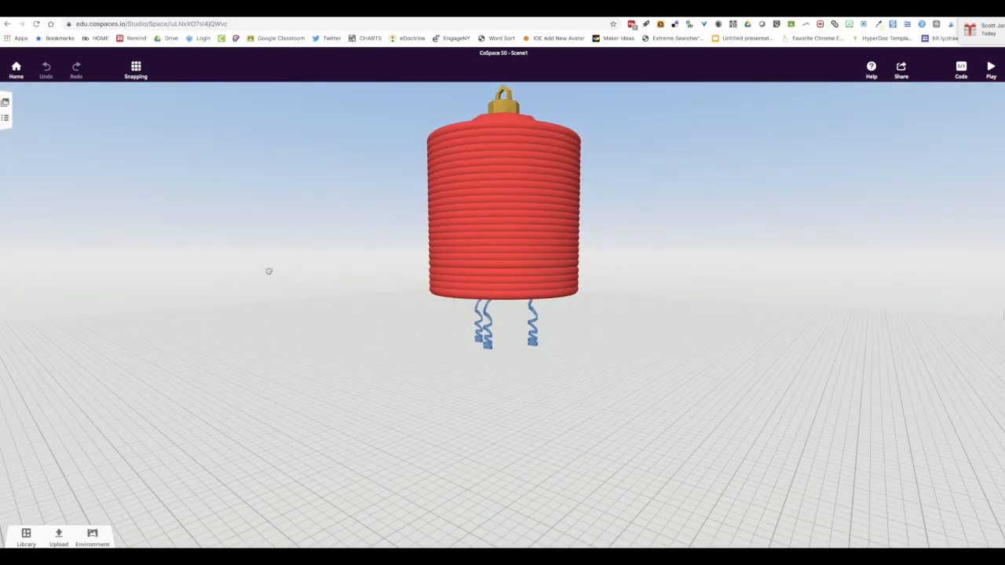
Step: Upload IMG_7008-removebg-preview.png to the scene's images
left_click(58, 536)
left_click(94, 535)
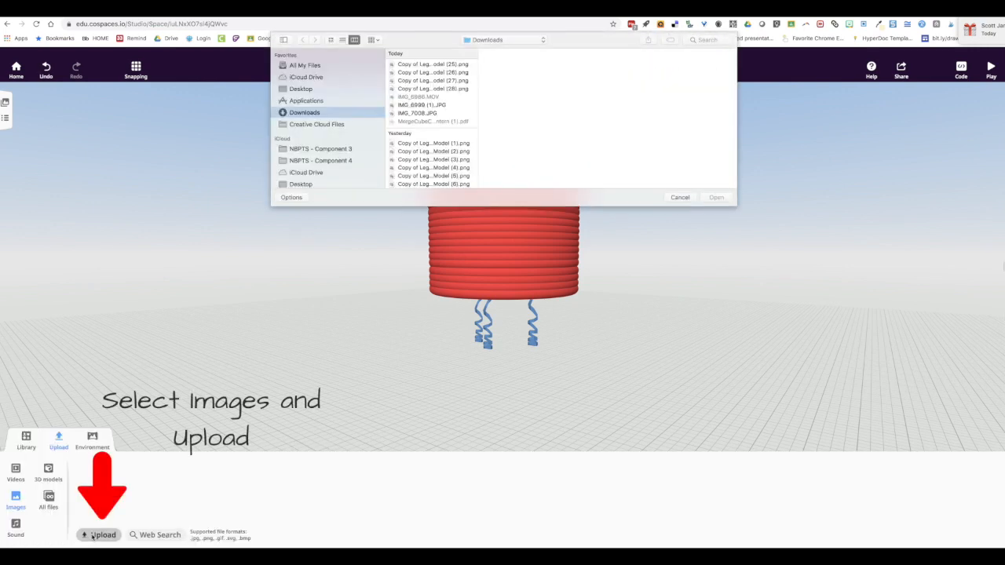
left_click(415, 130)
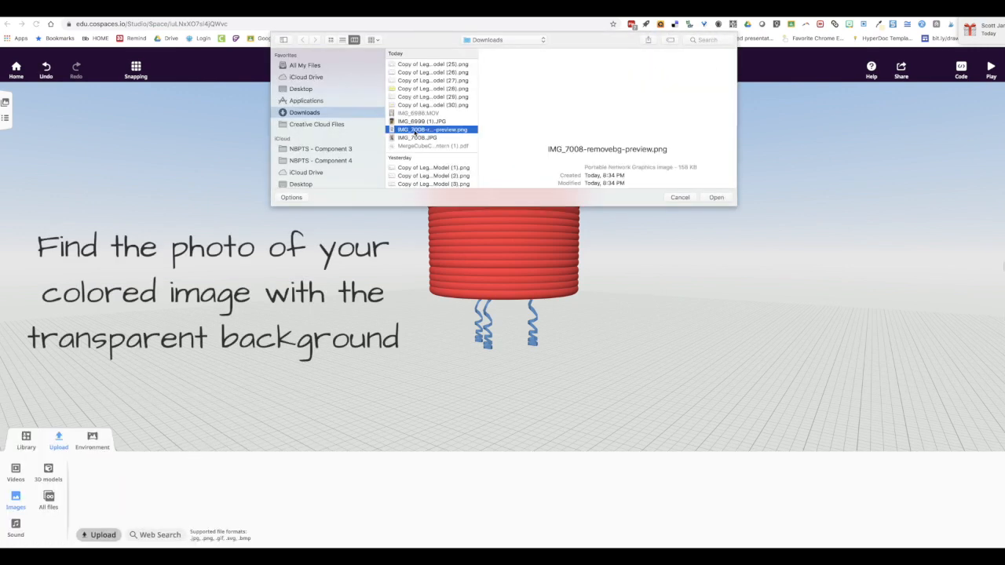
left_click(718, 198)
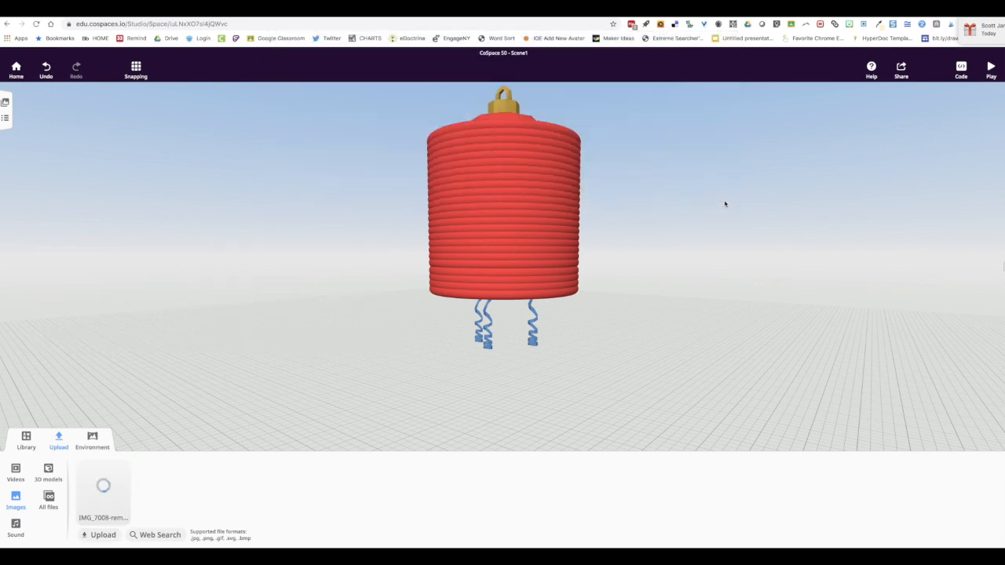
Step: Place the uploaded character image in the scene and attach it to the Front point of a ring midway up the lantern
left_click_drag(102, 490, 252, 343)
left_click_drag(264, 296, 322, 215)
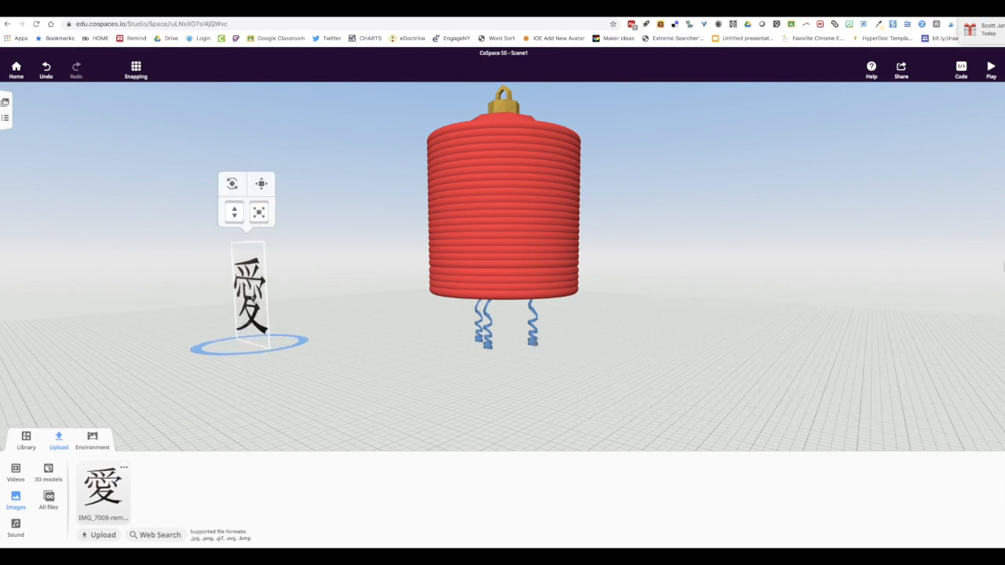
right_click(249, 295)
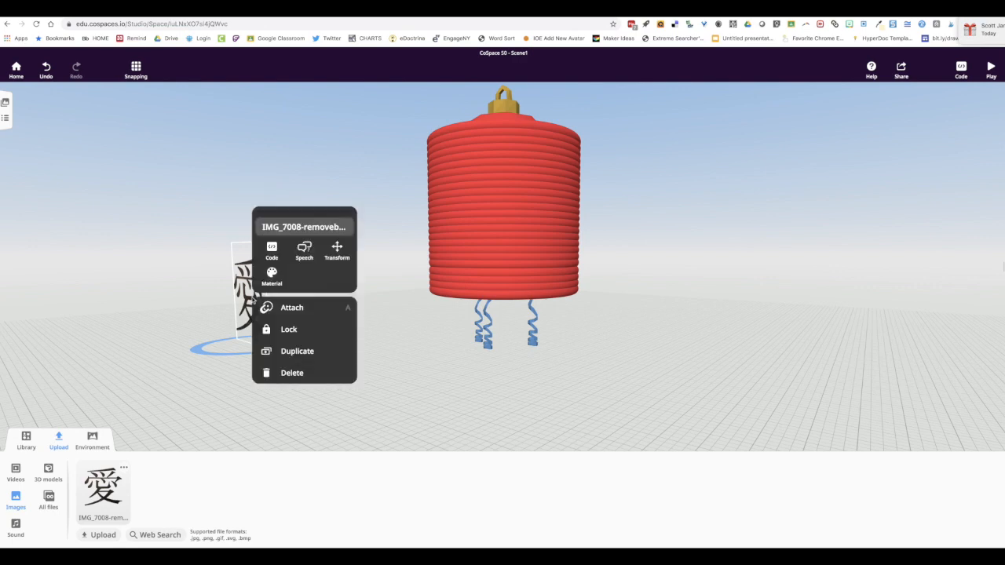
left_click(288, 307)
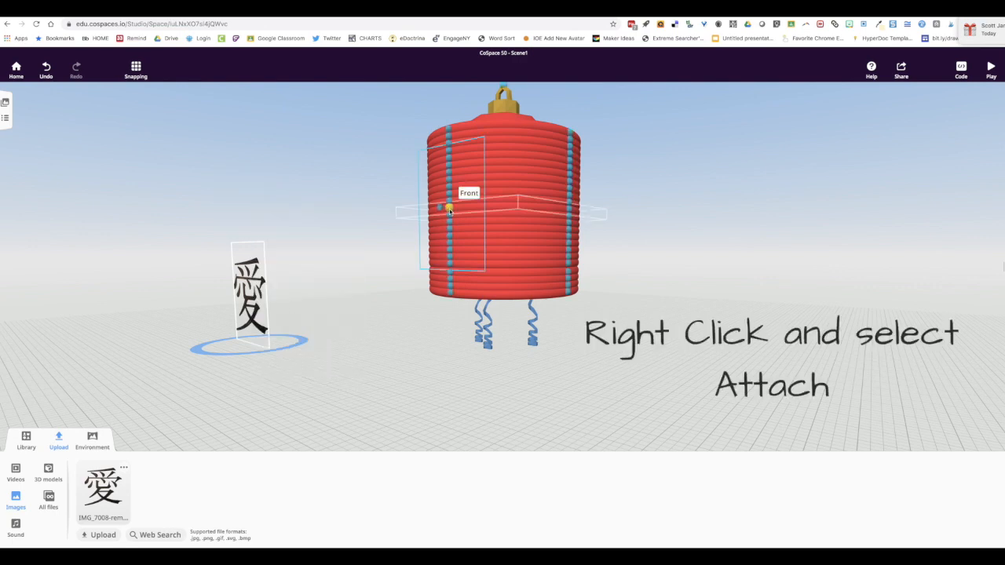
left_click(455, 201)
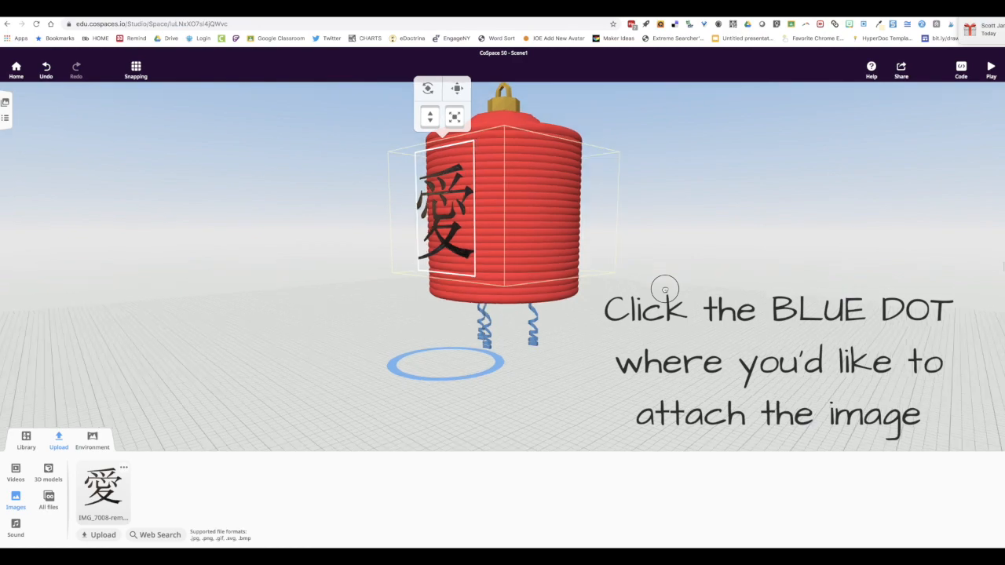
Step: Shrink the attached character image to fit the lantern's side and select it for moving
left_click_drag(461, 114, 447, 143)
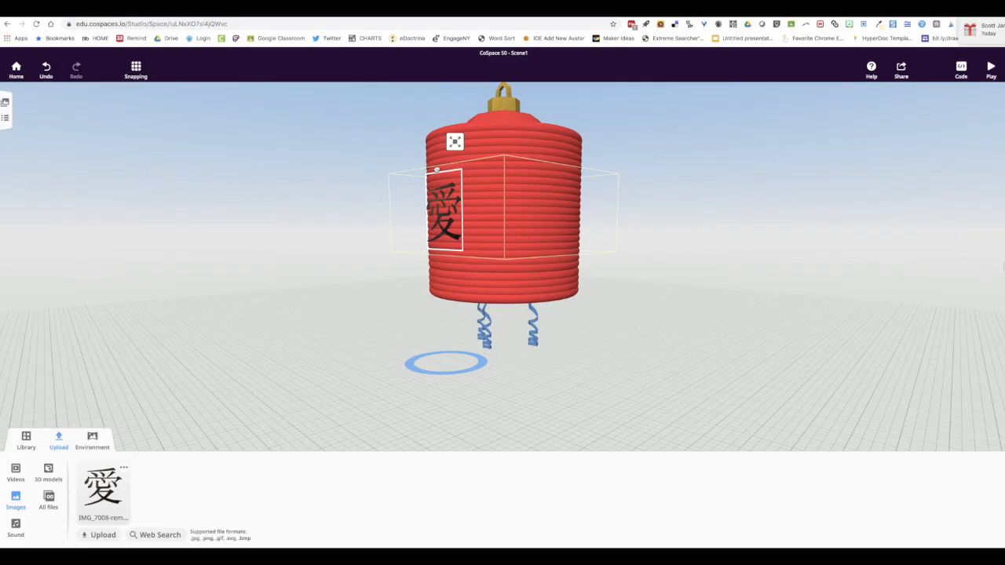
left_click(428, 208)
Step: Add a second copy of the character image and attach it to the lantern's next side at mid-height
left_click_drag(644, 322, 605, 310)
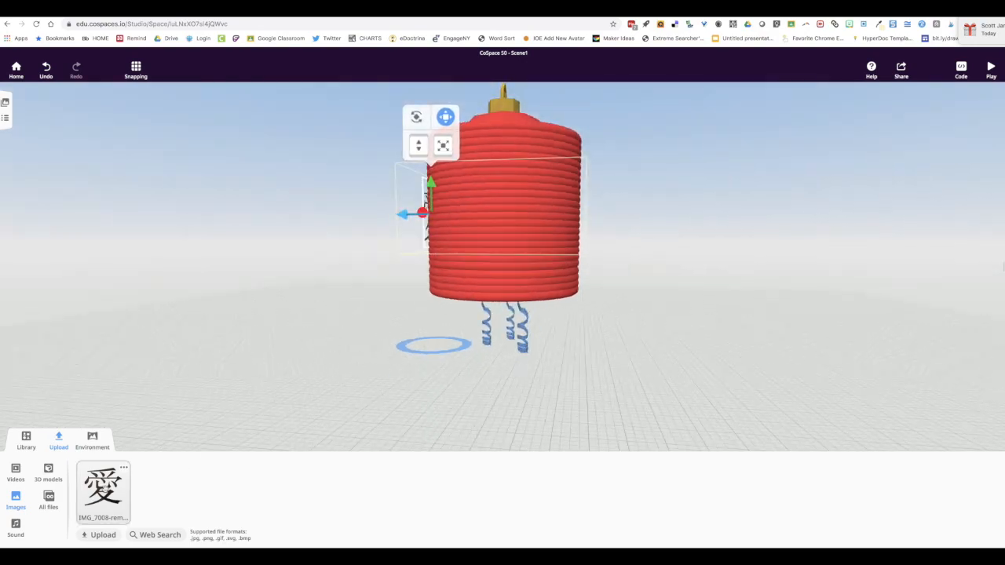
left_click_drag(103, 490, 246, 383)
right_click(245, 380)
left_click(282, 376)
left_click(488, 208)
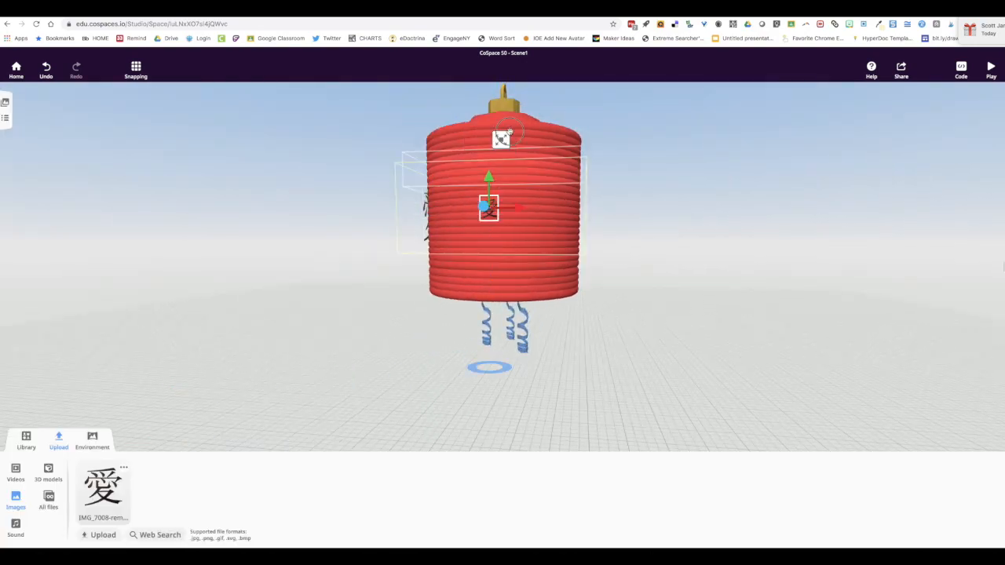
Step: Attach a third copy of the character image to the lantern's next bare side and resize it to fit
left_click_drag(698, 332, 368, 385)
left_click_drag(103, 489, 280, 388)
right_click(280, 386)
left_click(308, 372)
left_click(486, 214)
left_click_drag(511, 127, 514, 123)
left_click_drag(500, 147, 513, 125)
Step: Attach a fourth copy of the character image to the lantern's last bare side and resize it to fit
left_click_drag(667, 298, 369, 345)
left_click_drag(120, 477, 308, 357)
right_click(309, 360)
left_click(339, 366)
left_click(496, 212)
left_click_drag(529, 122, 515, 115)
left_click(733, 303)
left_click_drag(733, 303, 370, 303)
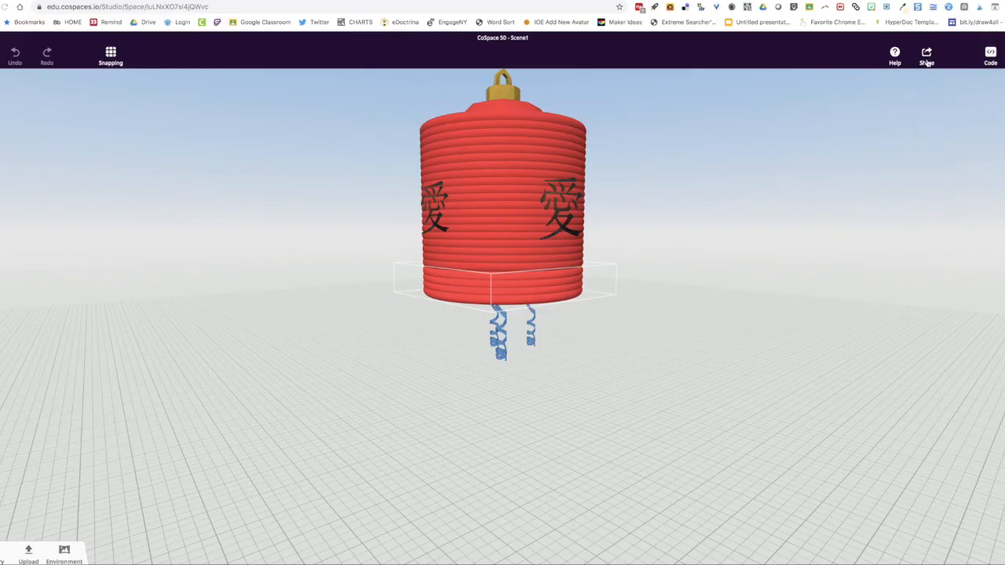
Step: Choose to share the CoSpace by publishing it to the Gallery and name it "Chinese Lantern"
left_click(926, 62)
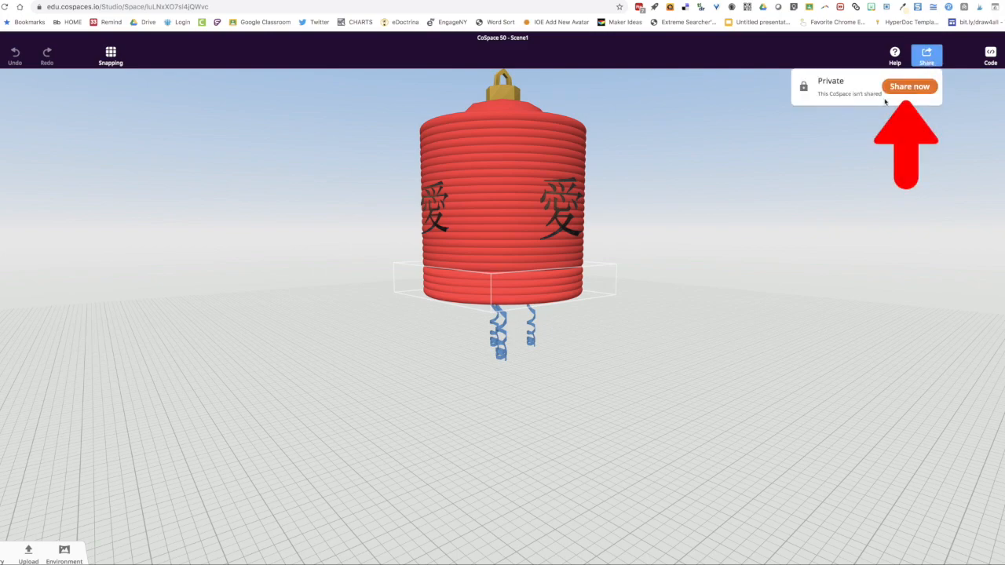
left_click(914, 86)
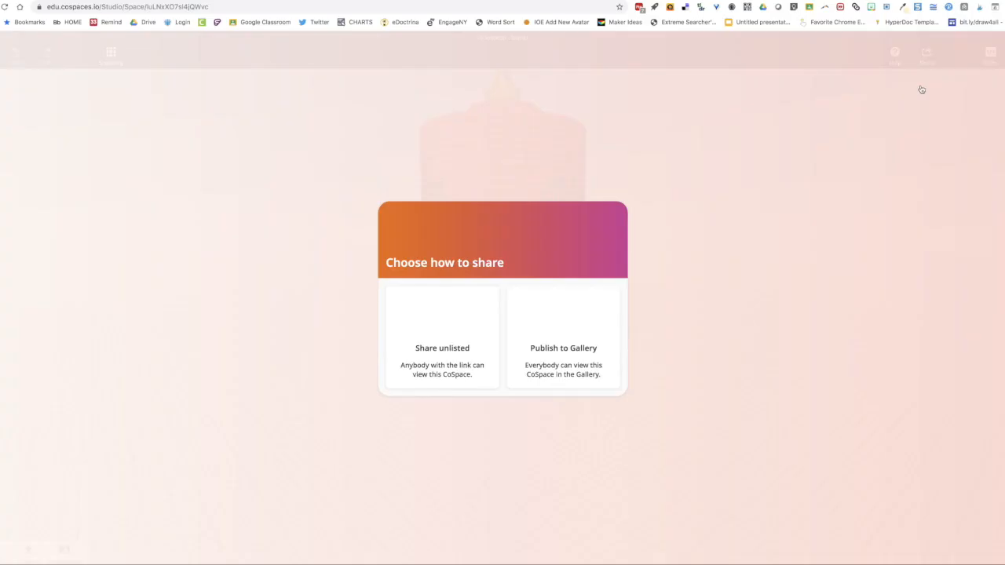
left_click(563, 334)
triple_click(388, 287)
type("Chinese Lantern")
Step: Enter the description "Make this AWESOME Chinese Lantern with your kids ✨ Using Your Smarticles✨", including the sparkle emojis
key("Tab")
type("Make")
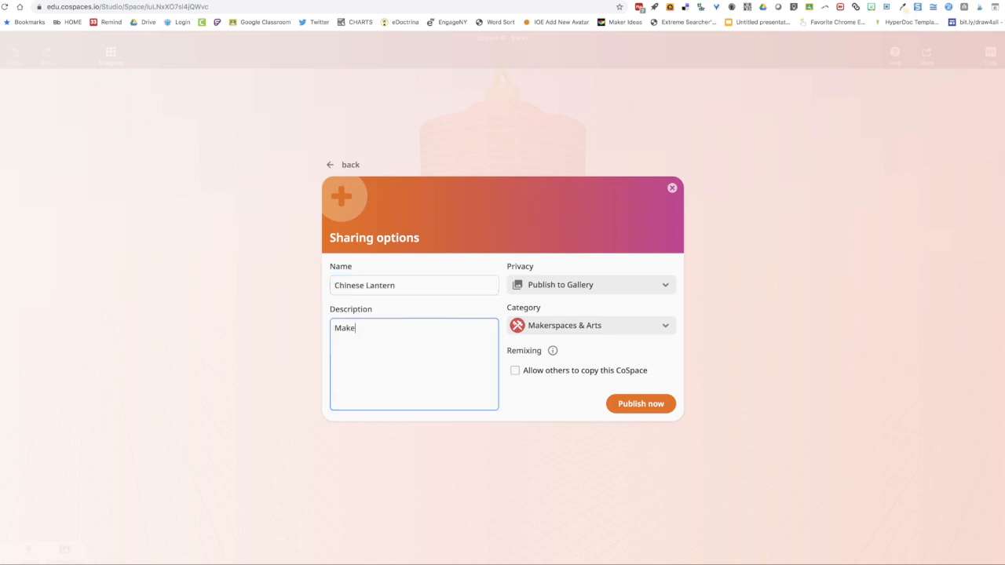
type(" this AWE")
key("BackSpace")
type("WESOME Chinese Lantern with your kids")
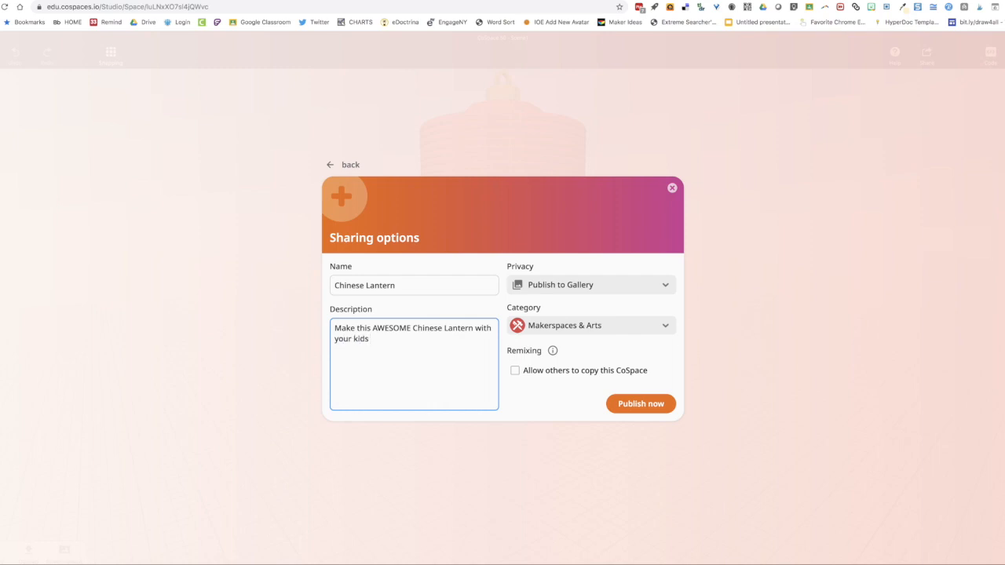
key("ctrl+super+space")
left_click(312, 384)
type("Using Your Smarticles")
key("ctrl+super+space")
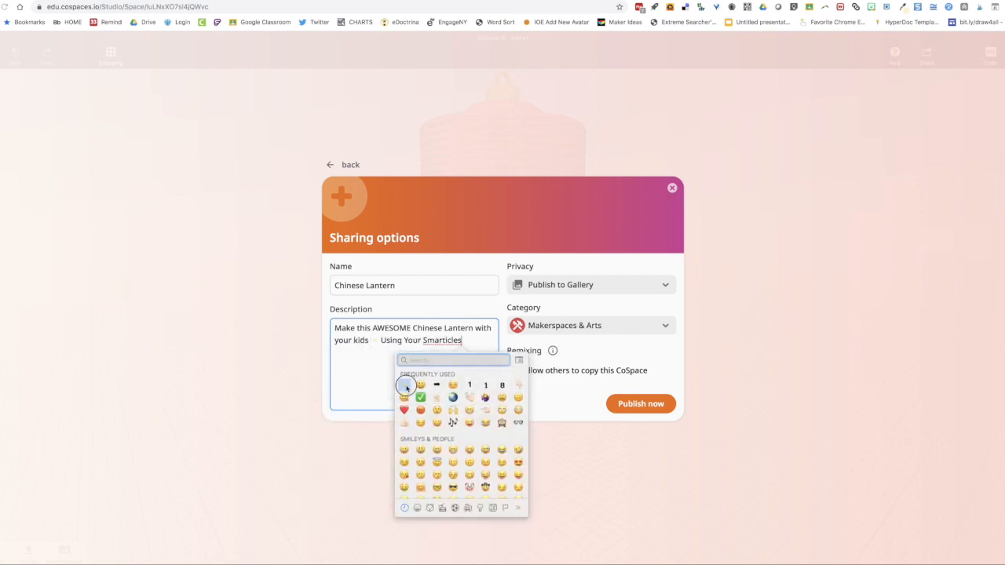
left_click(404, 386)
Step: Set the category to Social Sciences and publish the CoSpace
left_click(605, 333)
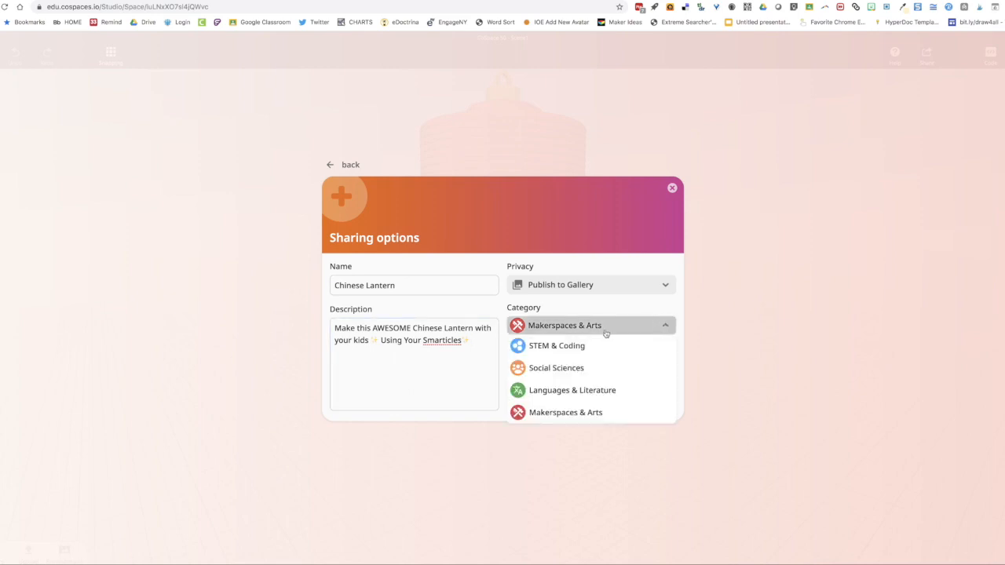
left_click(542, 367)
left_click(645, 405)
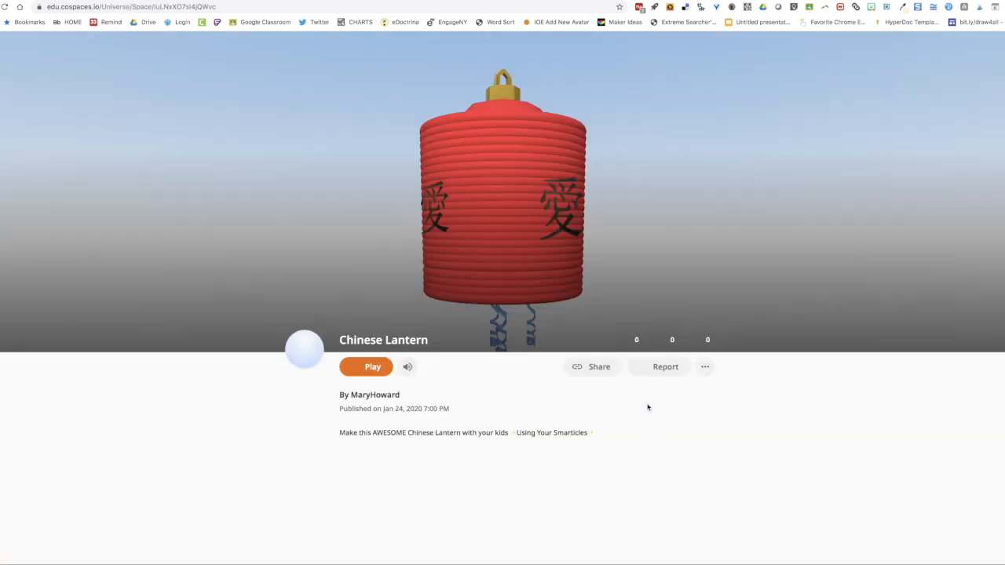
Step: Open the share page of the published Chinese Lantern with its QR code and direct link
left_click(599, 367)
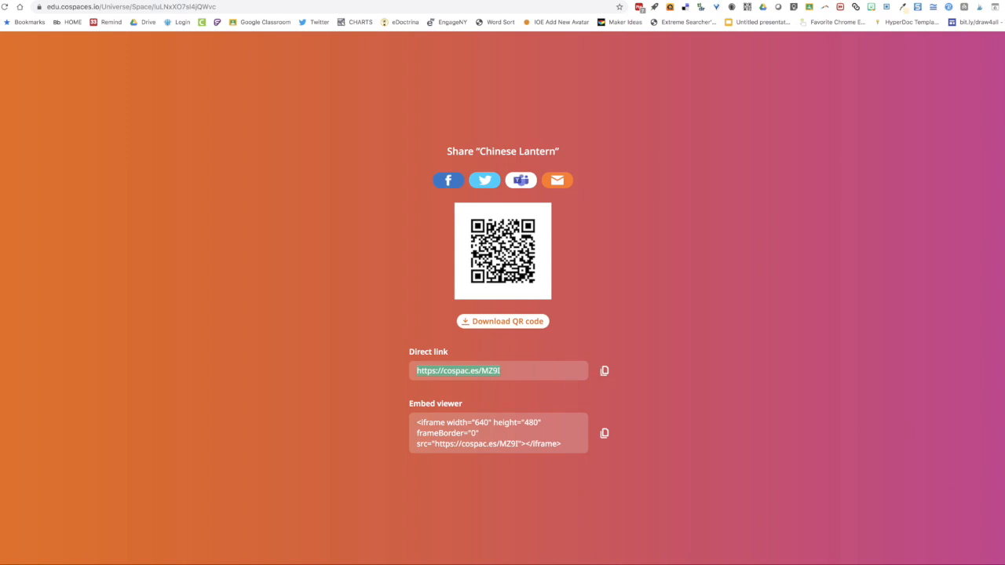
right_click(997, 562)
left_click(996, 554)
right_click(997, 562)
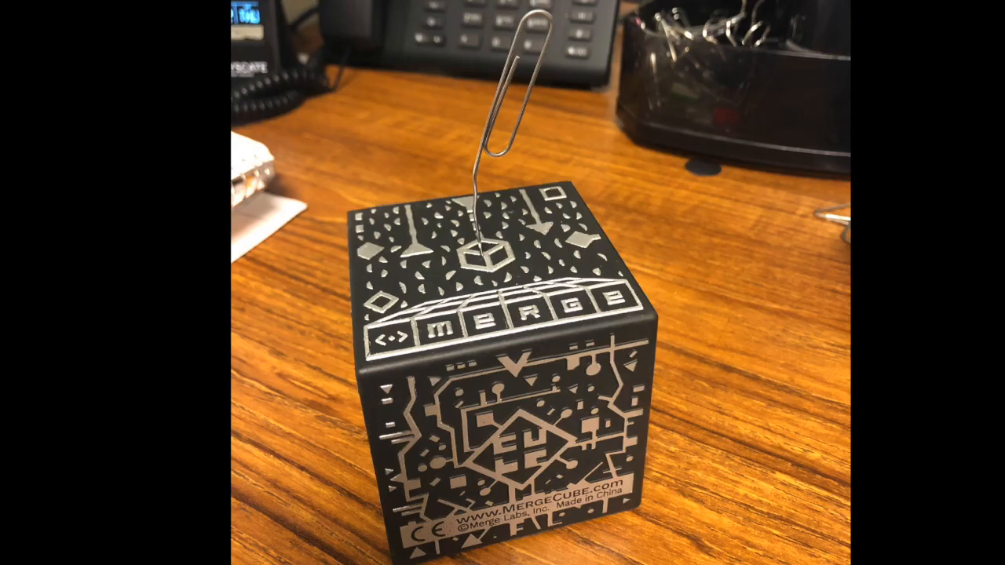